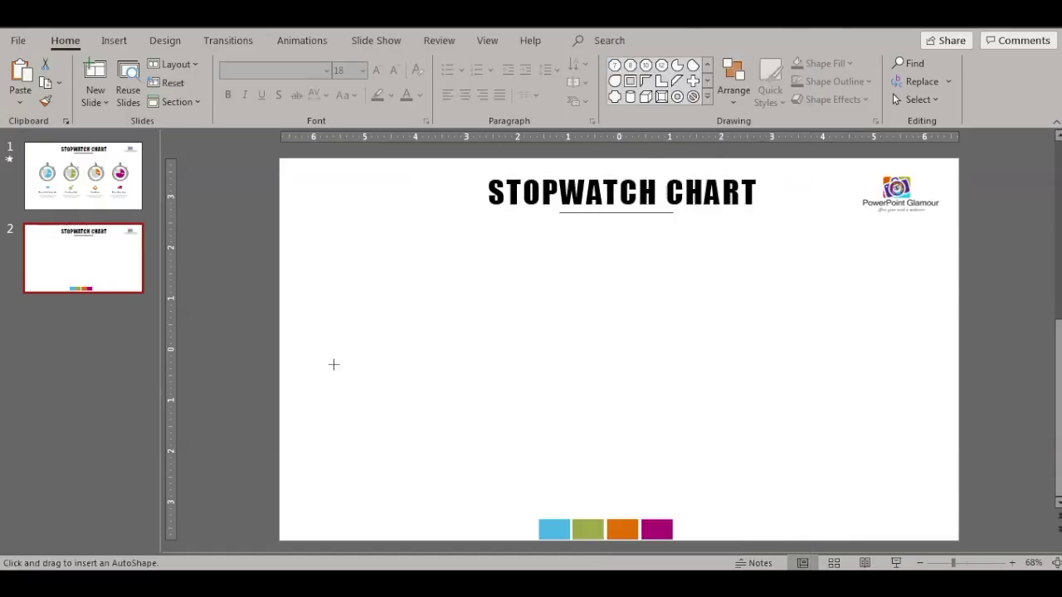
- Draw a donut shape and drag its yellow handle to make a thin ring
drag(340, 293, 470, 413)
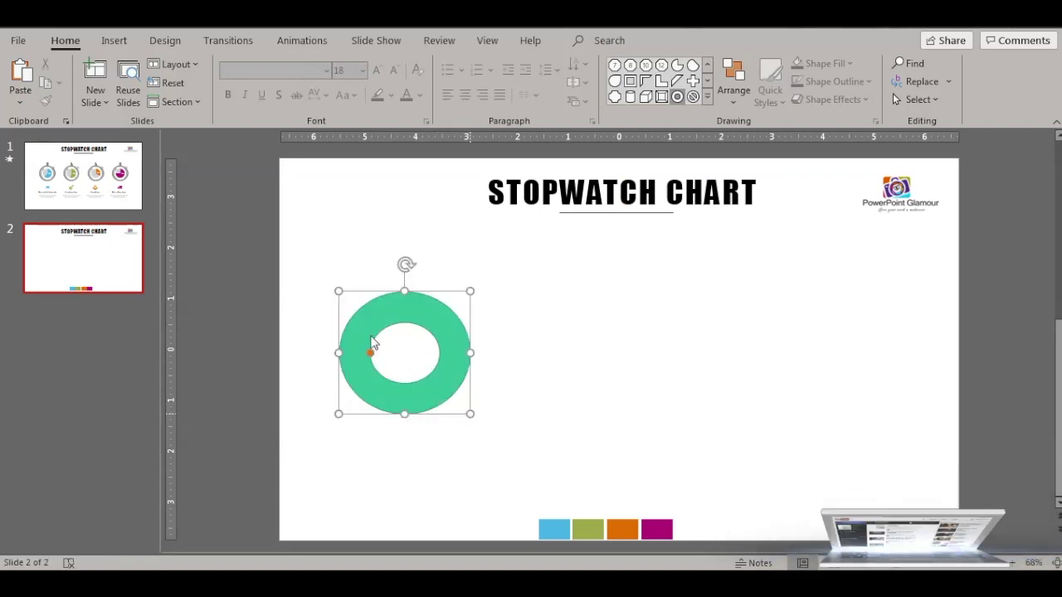
drag(371, 355, 354, 357)
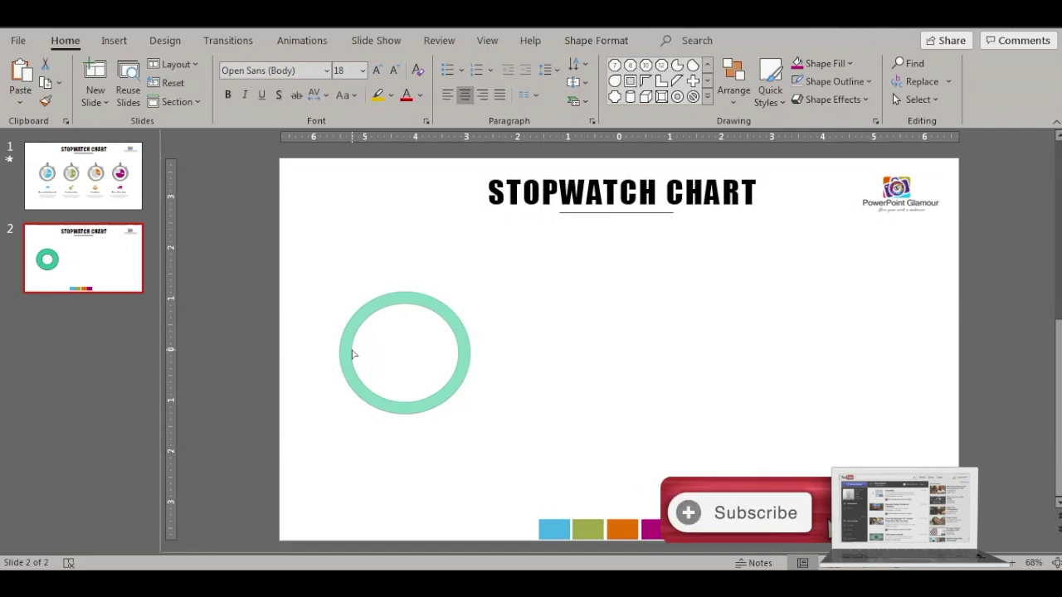
drag(354, 356, 351, 355)
drag(403, 414, 403, 417)
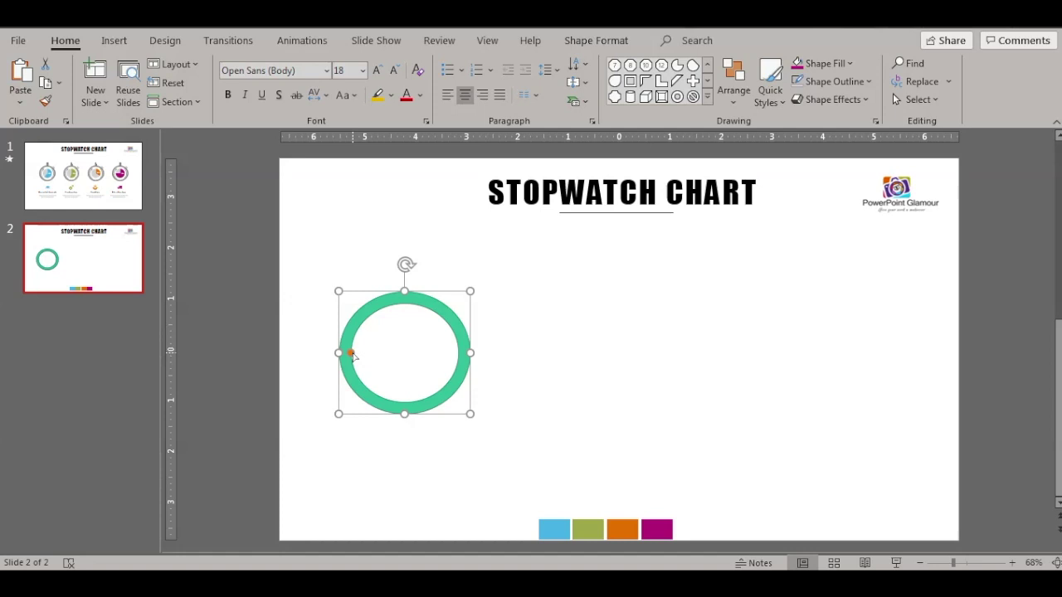
drag(350, 354, 349, 353)
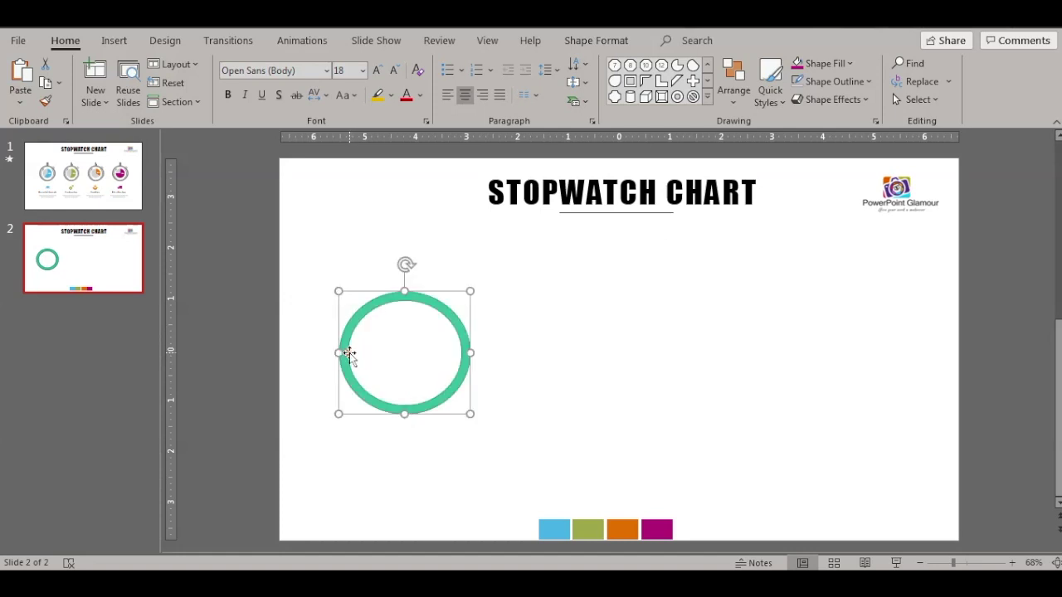
- Fill the ring dark grey and draw a small rectangle button above it
click(853, 63)
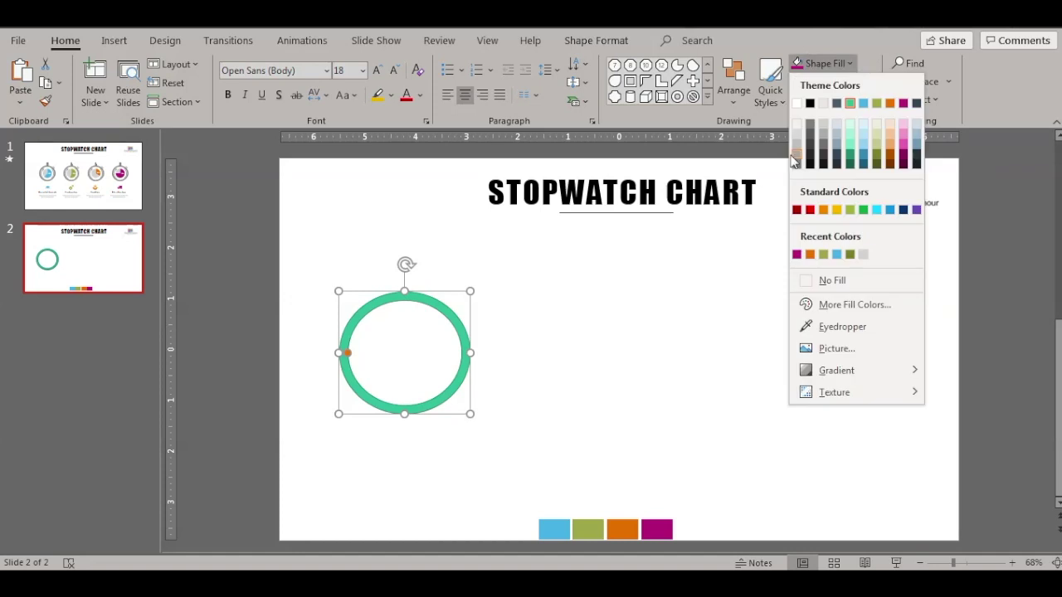
click(796, 163)
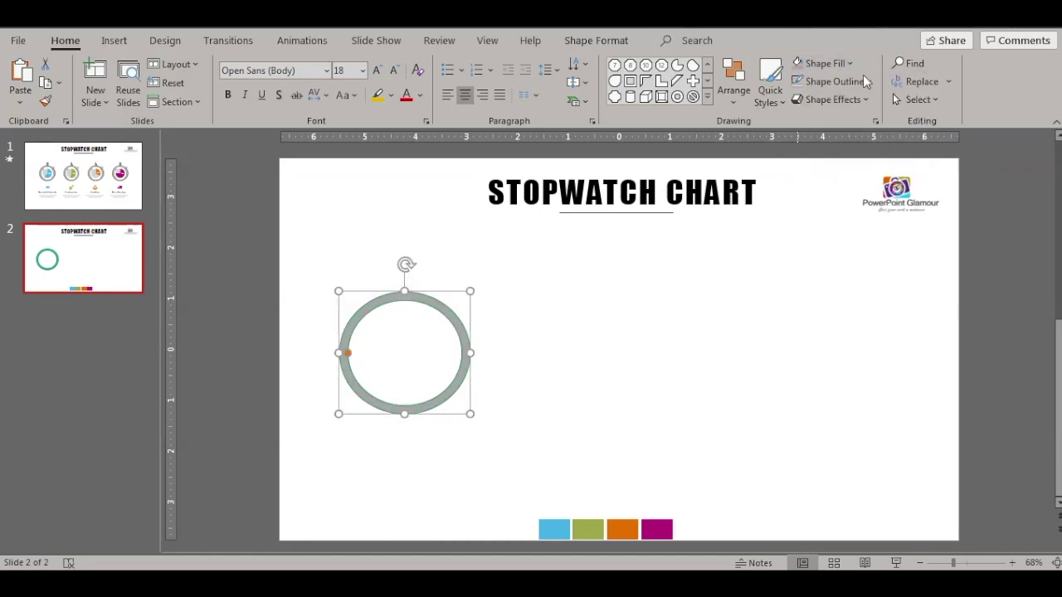
click(506, 274)
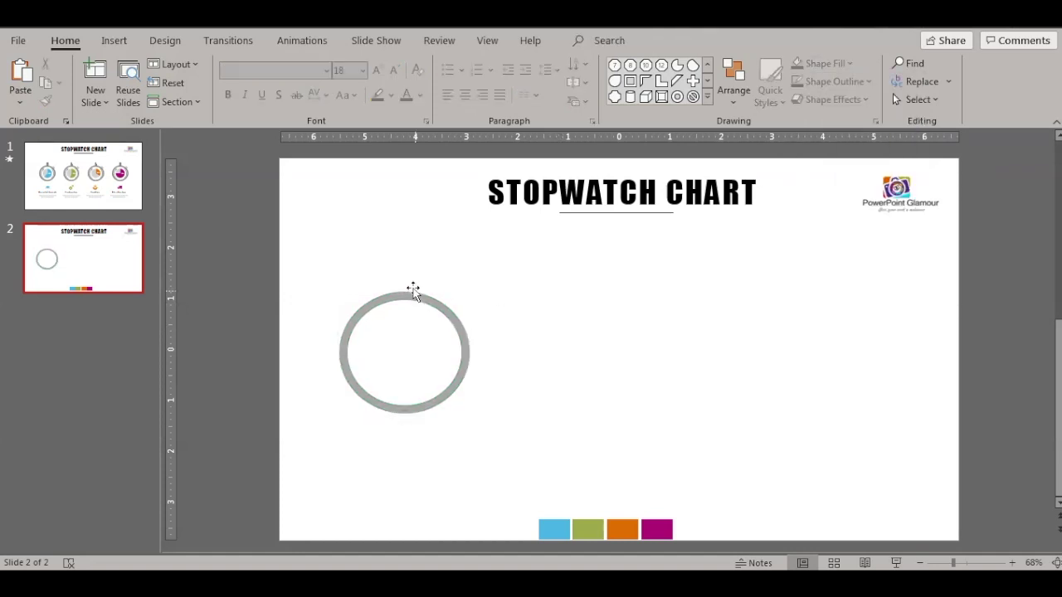
click(708, 97)
click(616, 198)
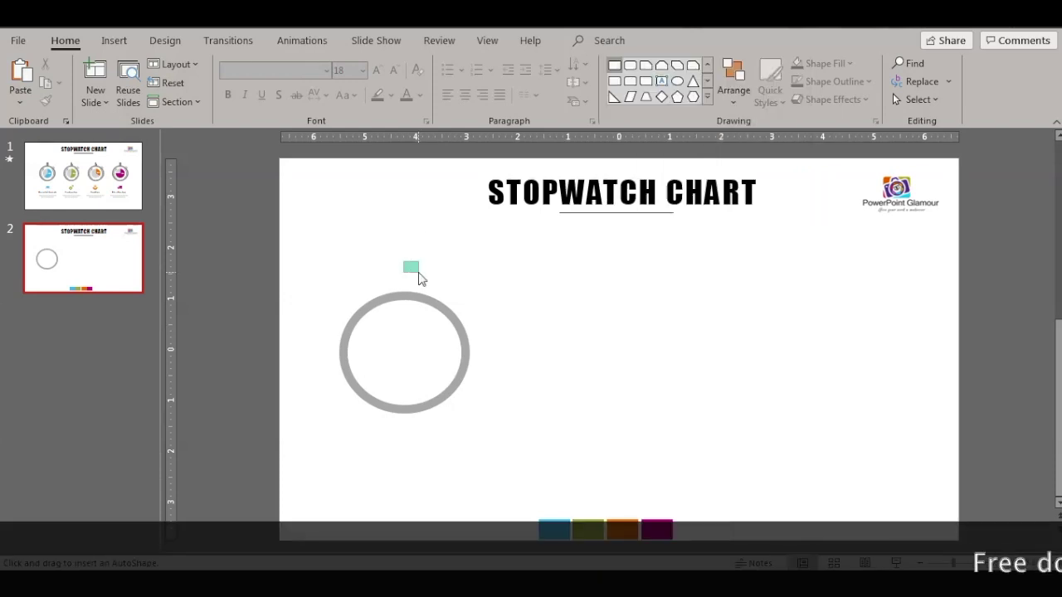
mouse_move(418, 273)
mouse_down()
mouse_move(407, 286)
mouse_move(431, 286)
mouse_up()
scroll(616, 367, up, 2)
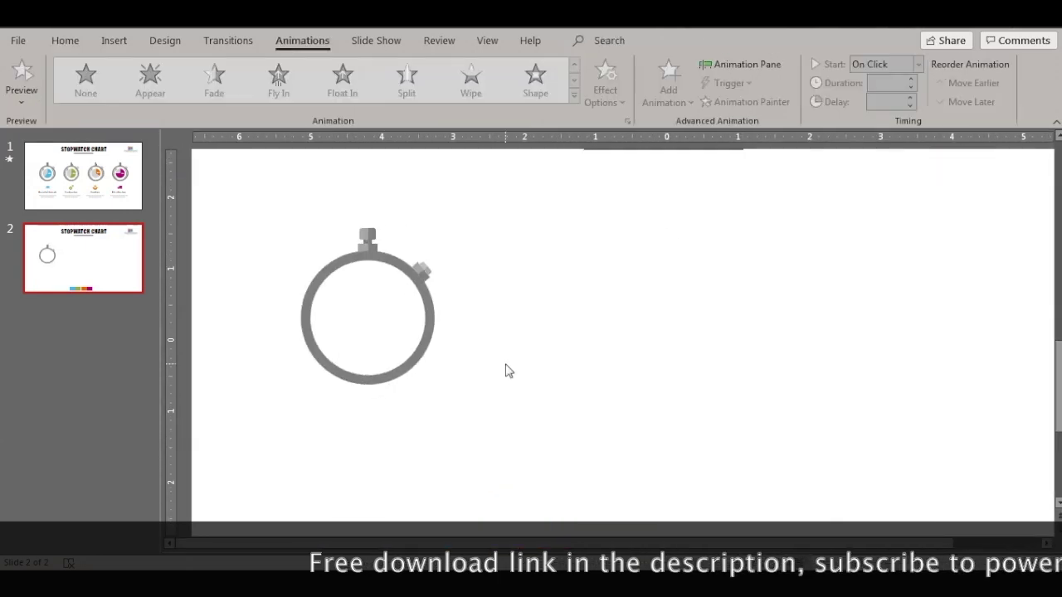
- Insert a pie chart onto the slide
click(114, 40)
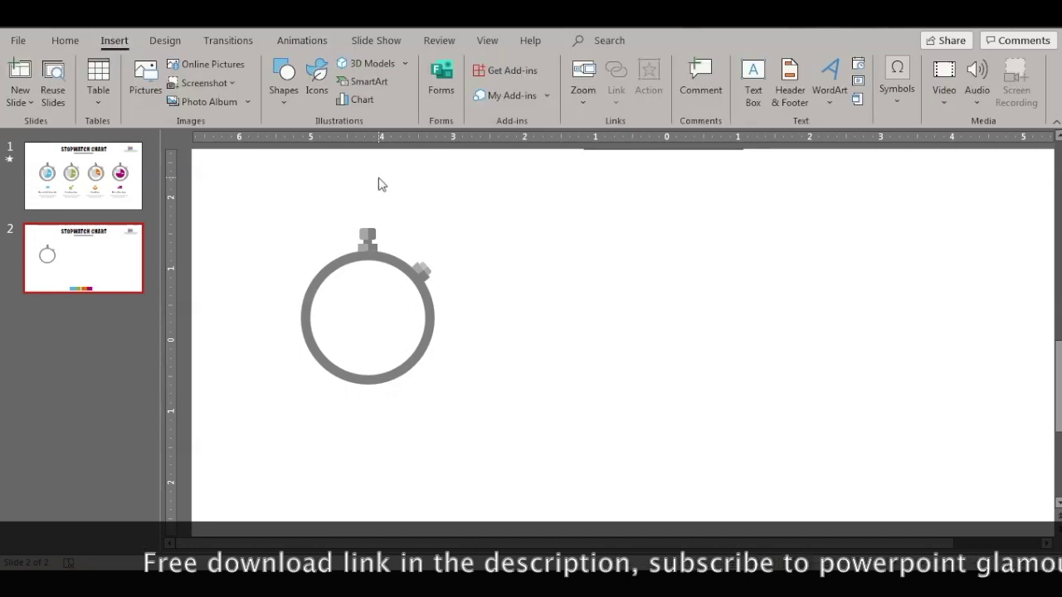
click(361, 100)
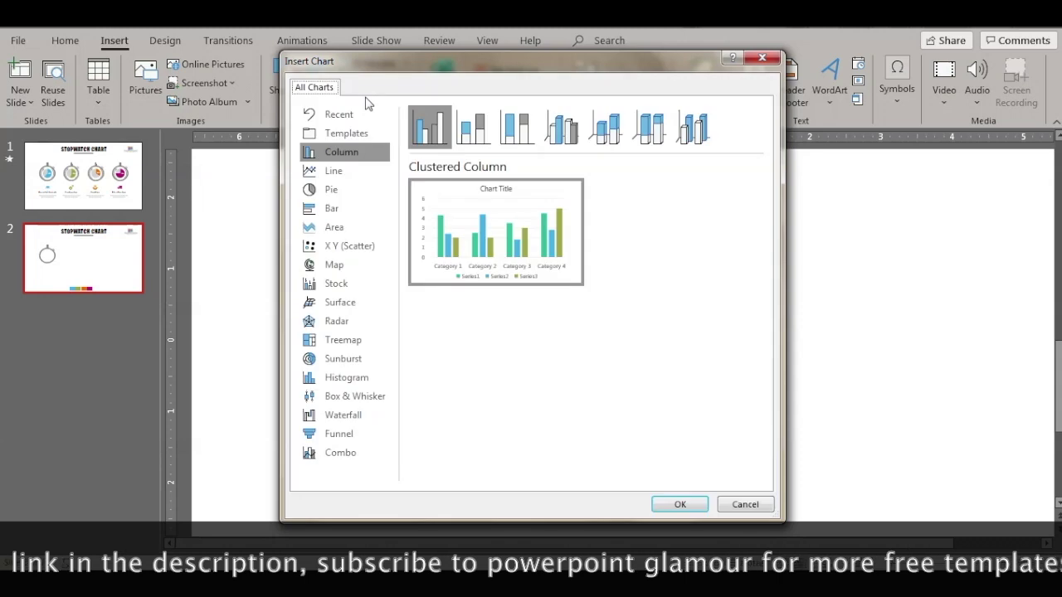
click(333, 192)
mouse_move(495, 231)
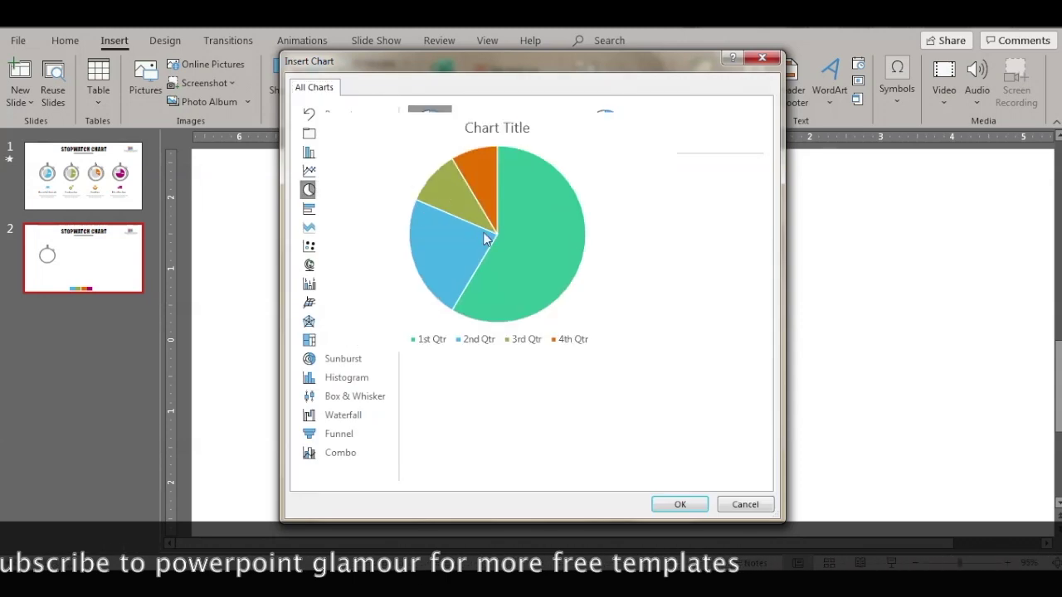
click(680, 505)
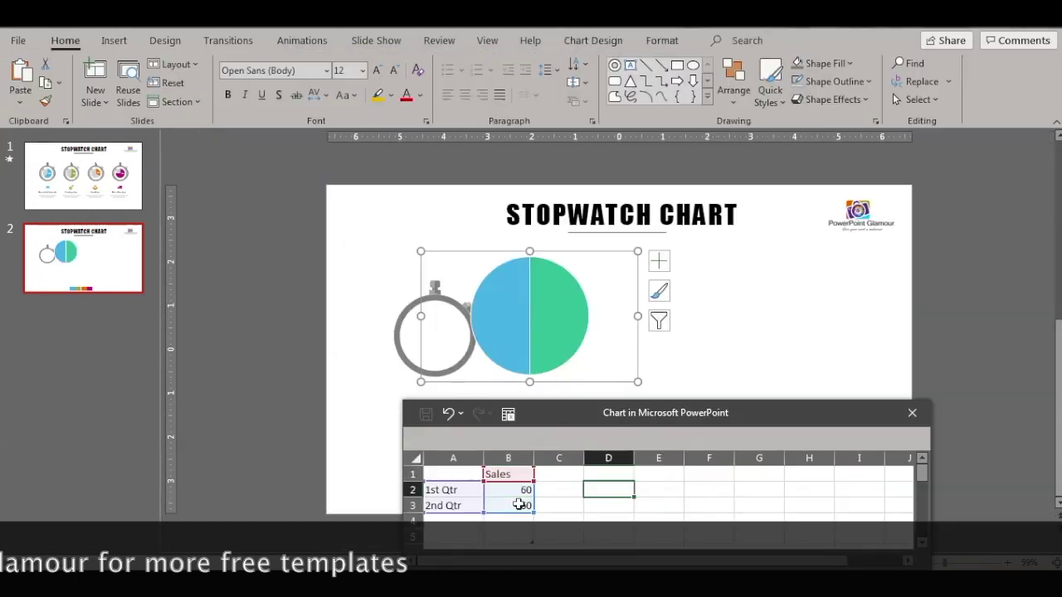
- In the chart data sheet, set B3 to the formula =100-B2
text(=100-)
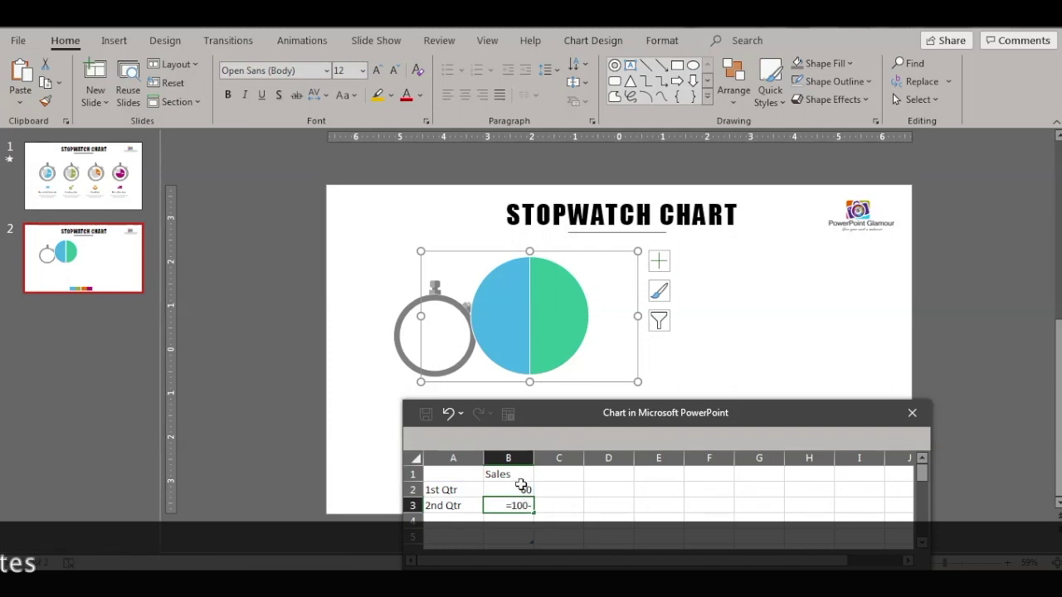
click(522, 488)
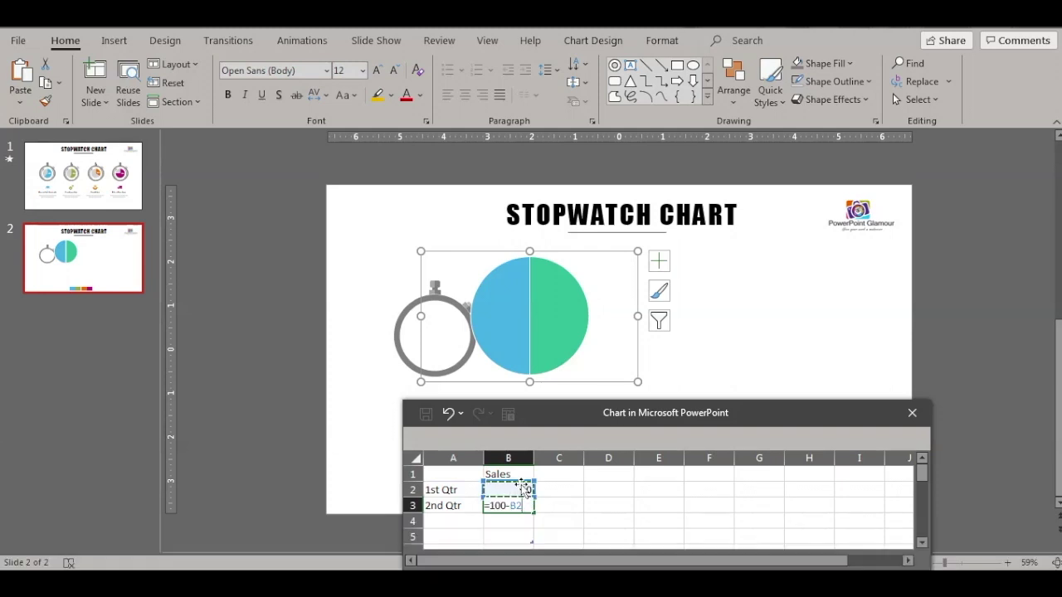
key(Return)
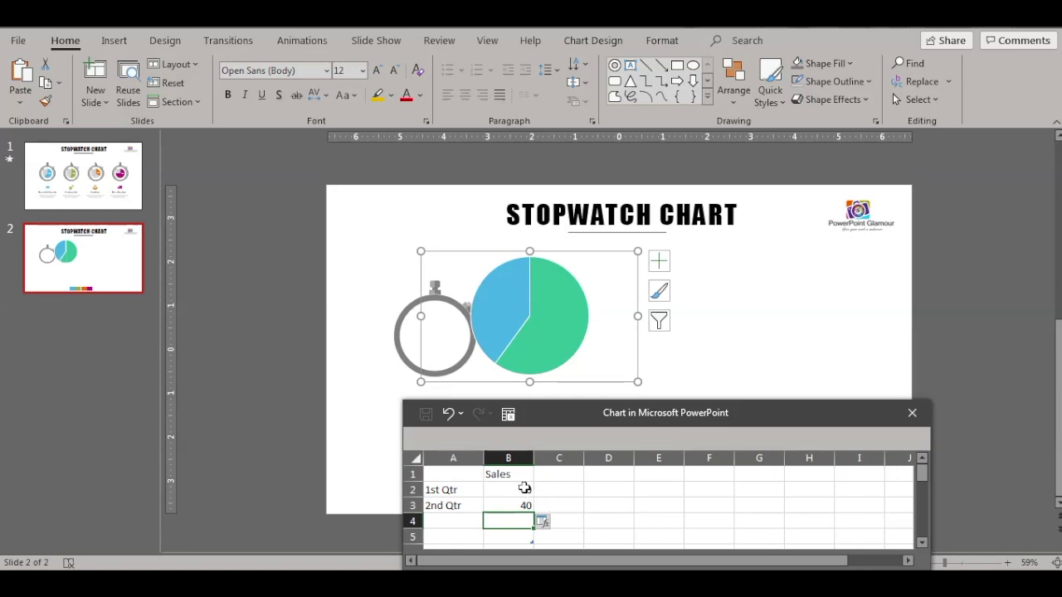
- Set B2 to 62 for a 62/38 split and close the data sheet
click(524, 488)
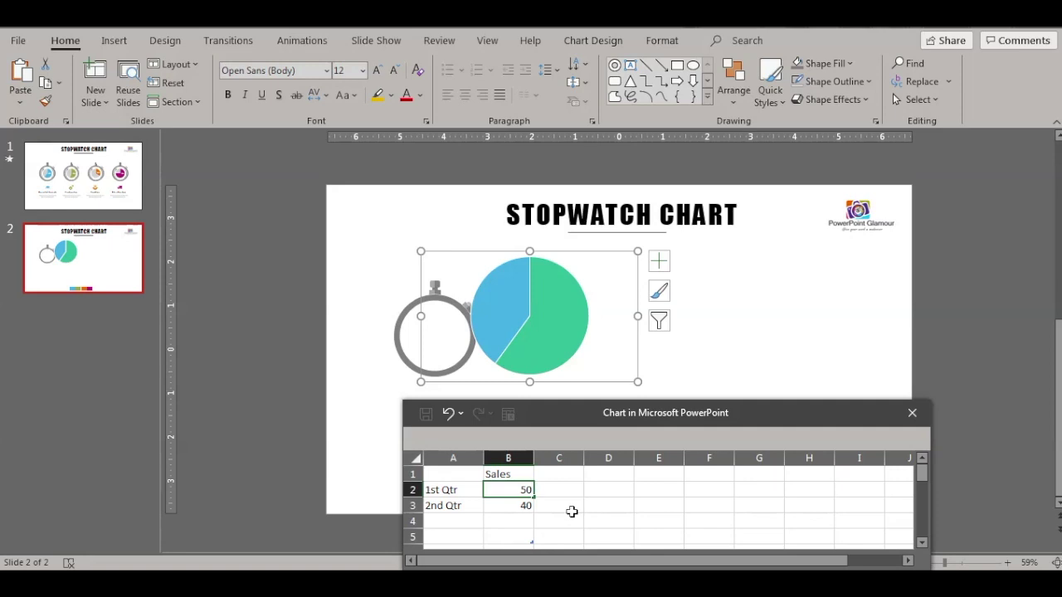
click(571, 511)
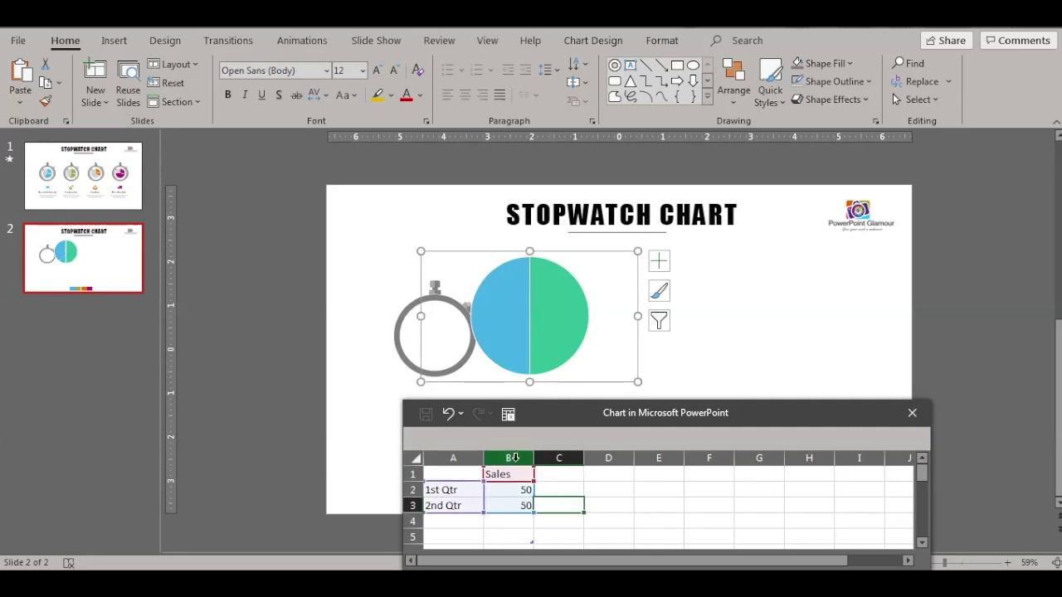
click(518, 491)
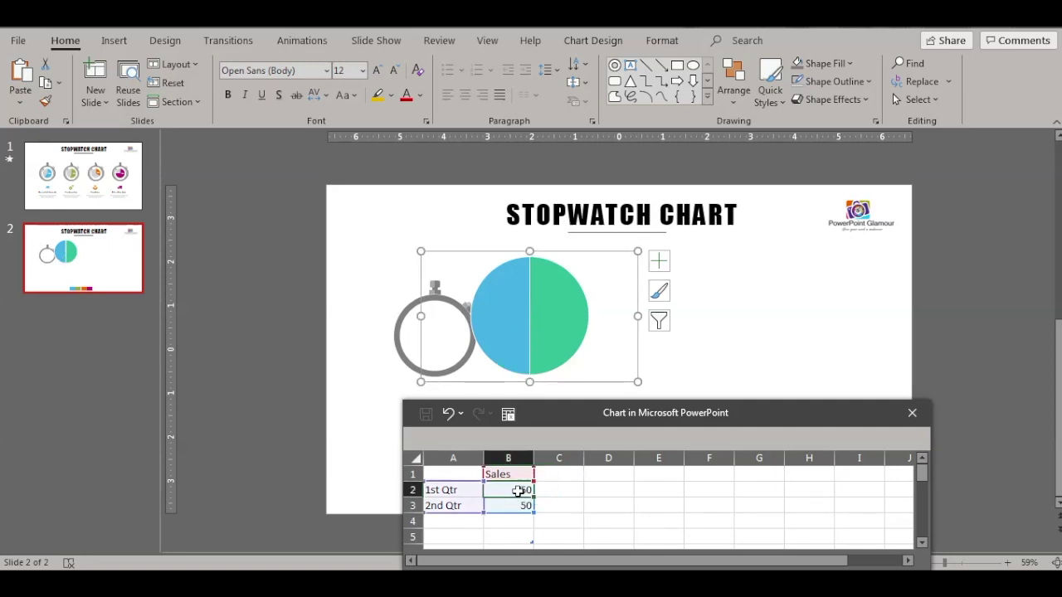
text(7)
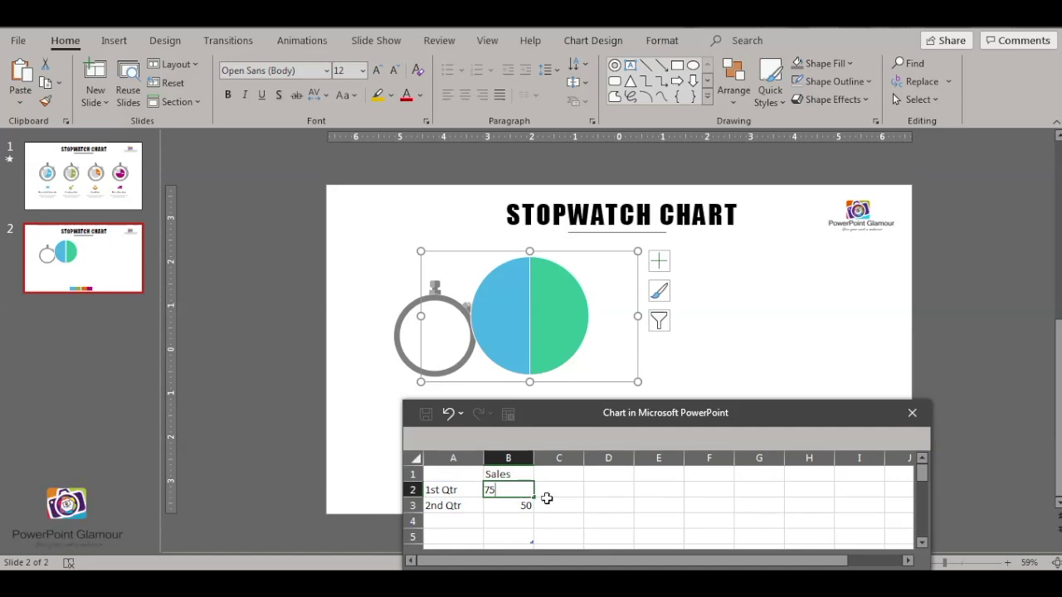
key(Return)
text(25)
key(Tab)
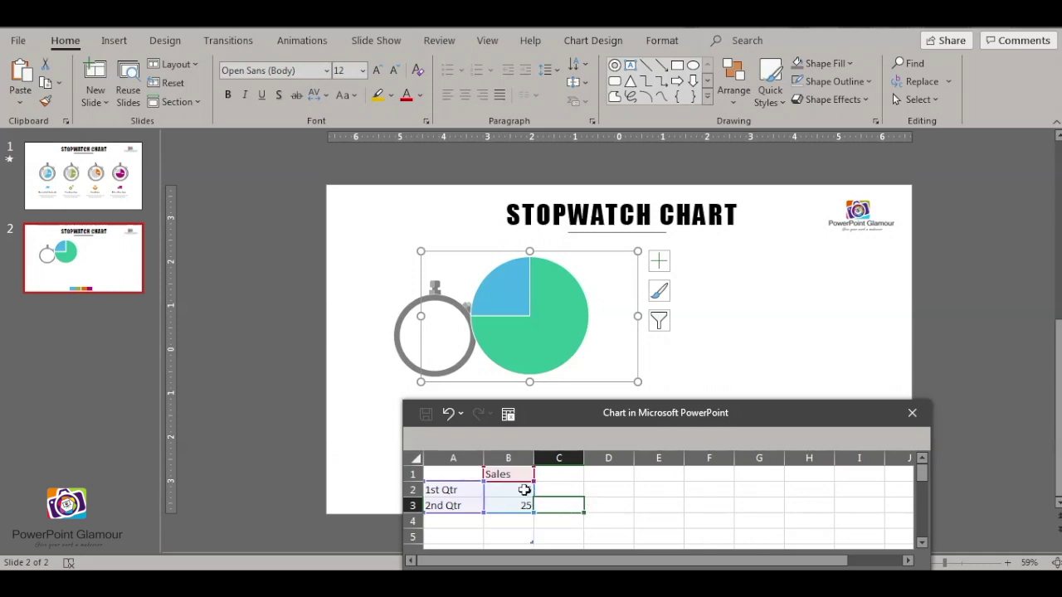
drag(524, 490, 524, 506)
text(62)
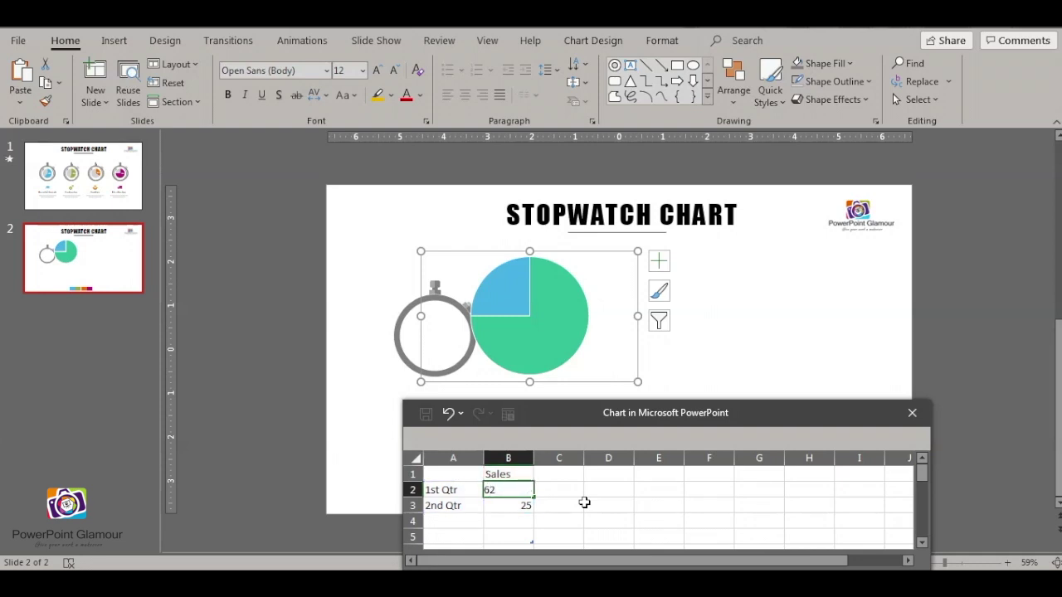
click(585, 504)
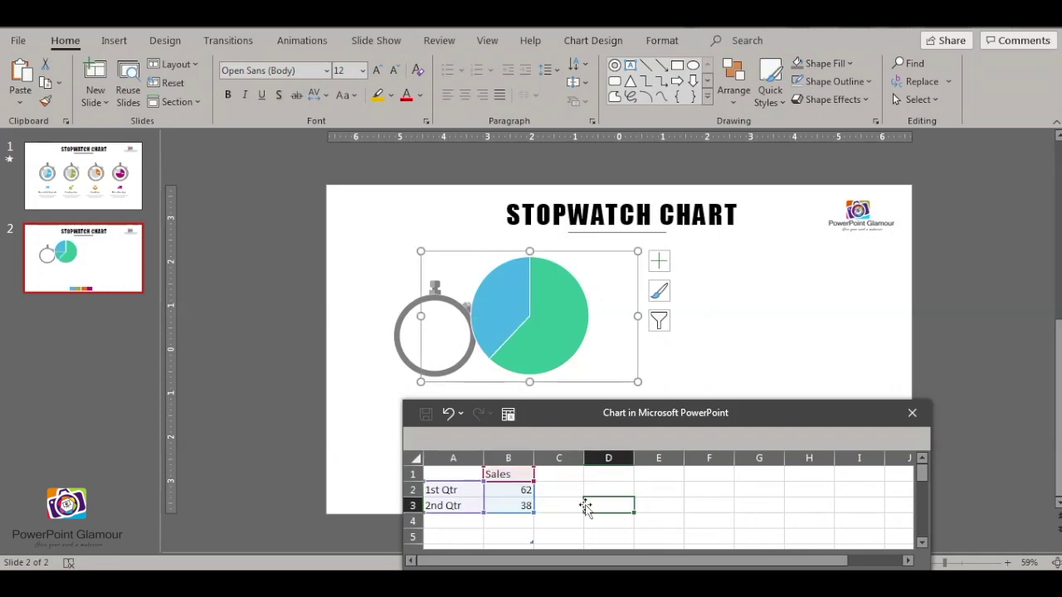
click(912, 415)
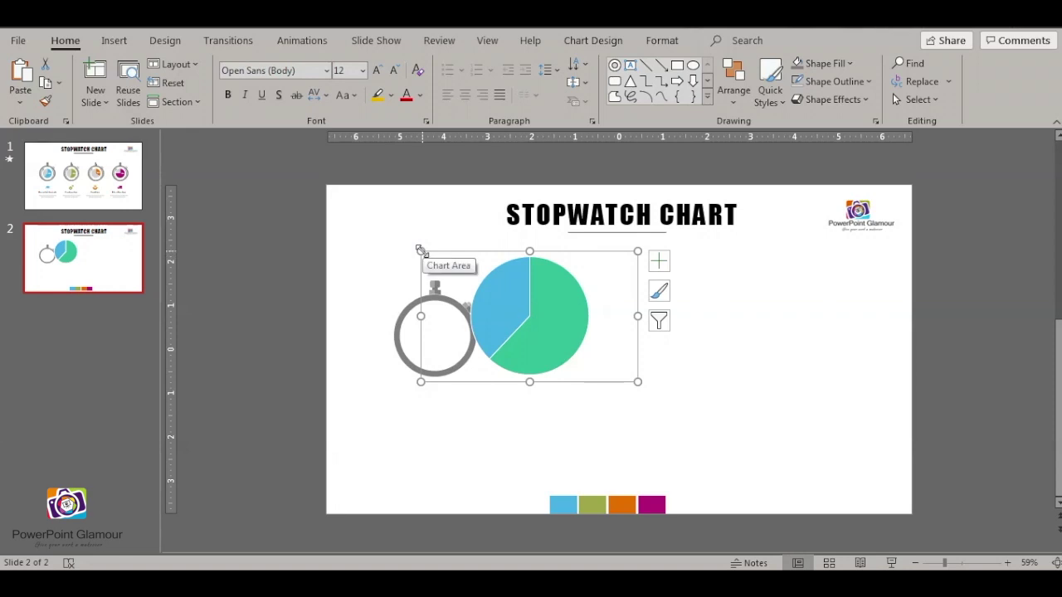
- Move the pie chart toward the stopwatch and make its value label white
drag(421, 253, 567, 323)
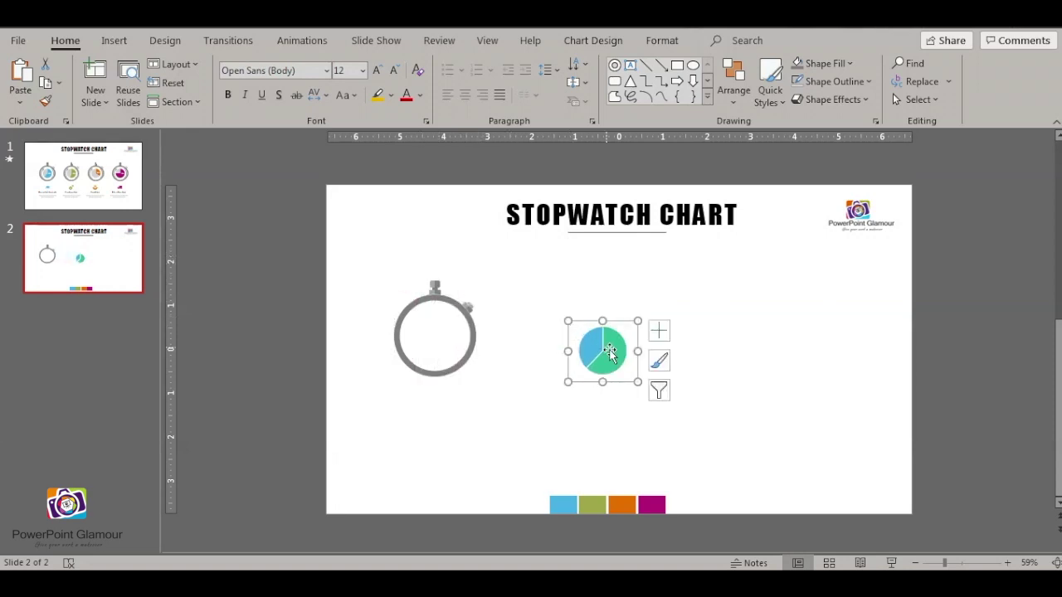
click(609, 353)
click(420, 95)
click(407, 134)
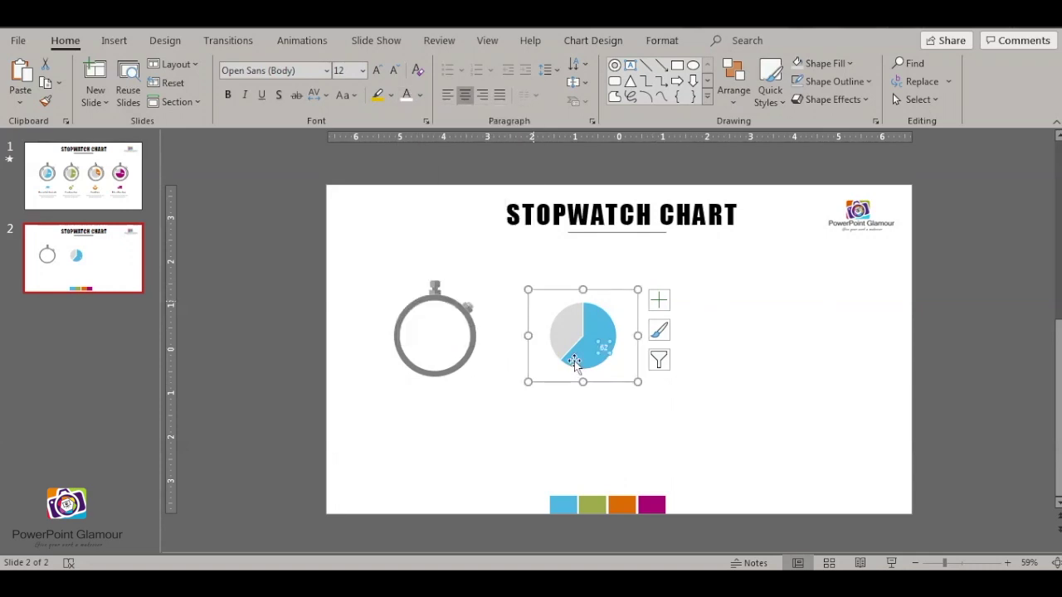
double_click(606, 350)
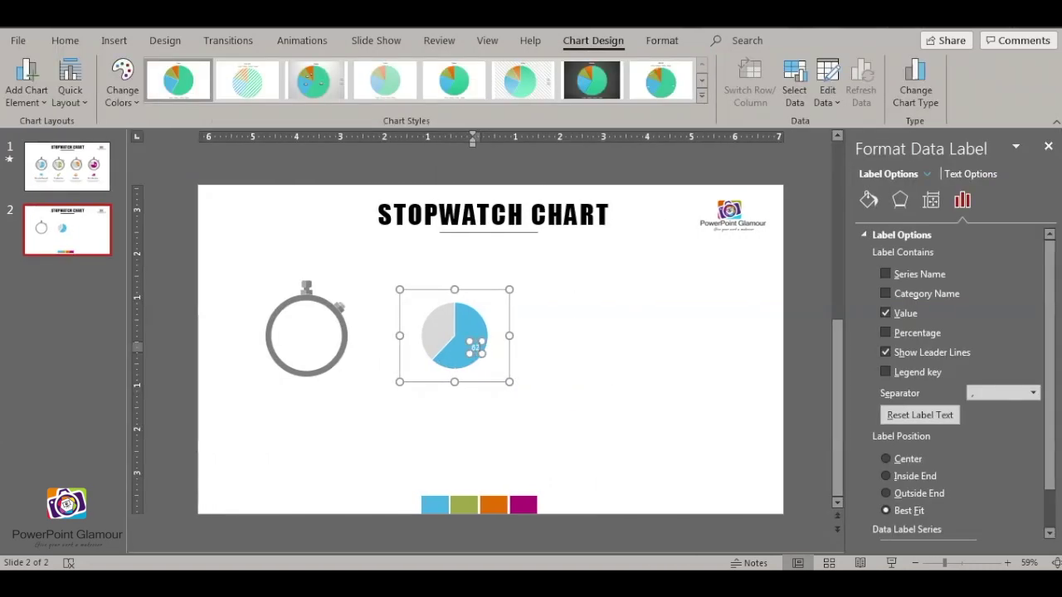
click(658, 415)
click(474, 344)
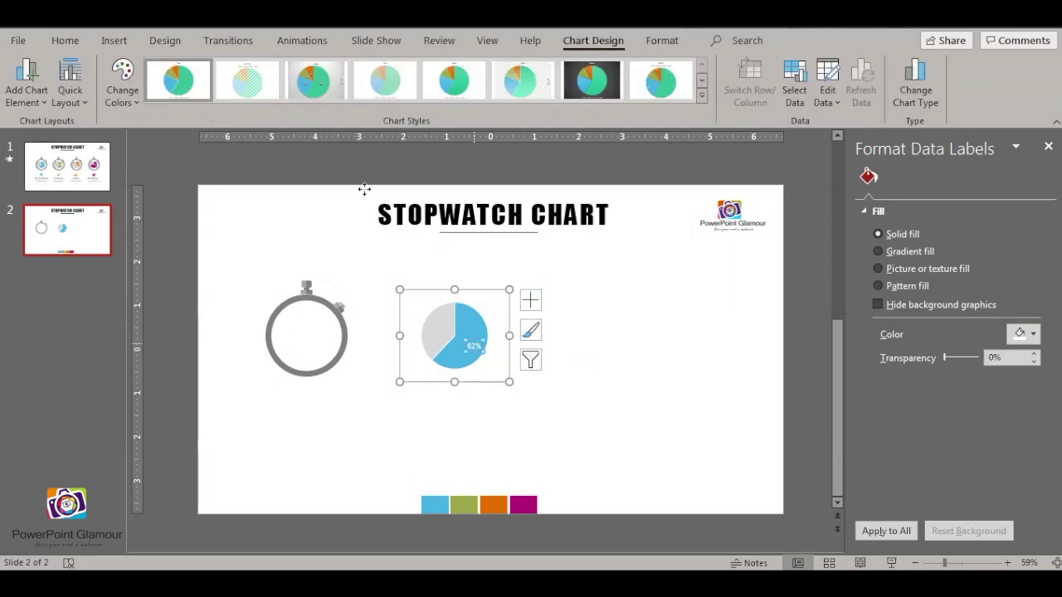
- Shrink the chart and centre it over the stopwatch face
click(473, 344)
click(408, 296)
drag(399, 289, 431, 313)
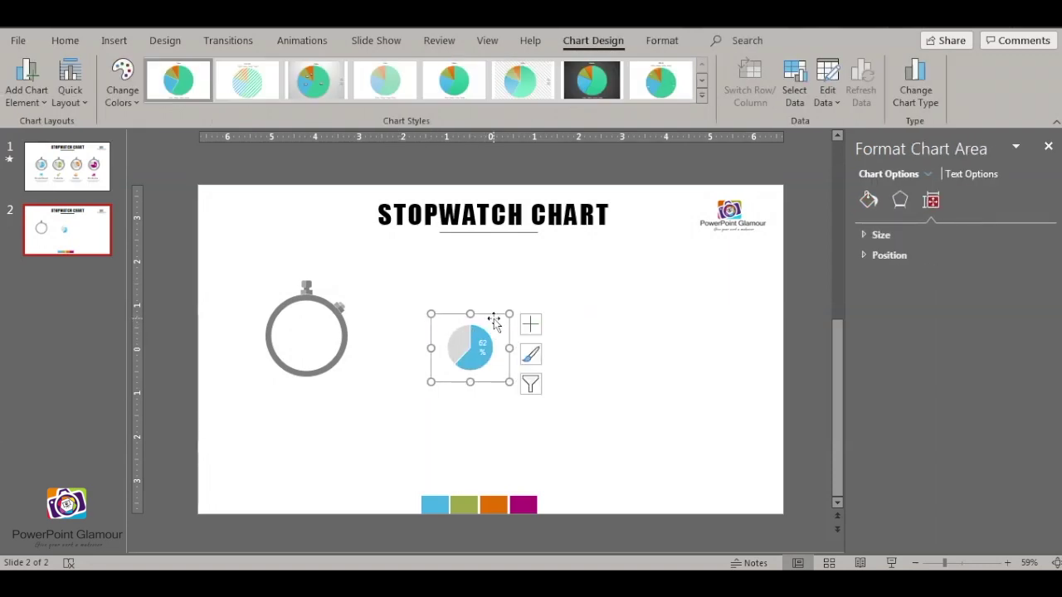
ctrl+scroll(493, 321, up, 3)
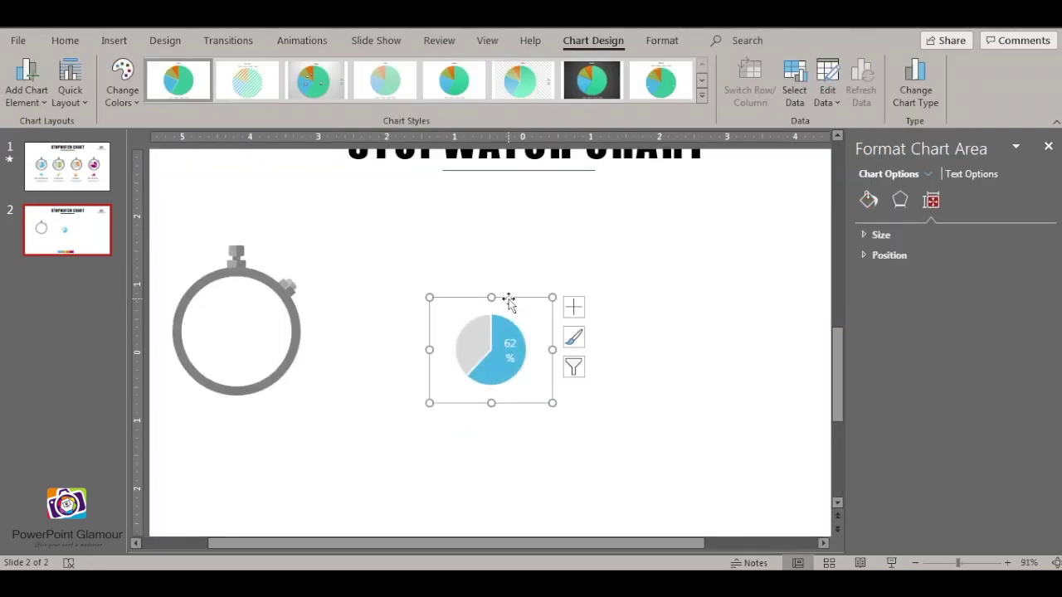
drag(508, 303, 247, 274)
drag(296, 379, 314, 403)
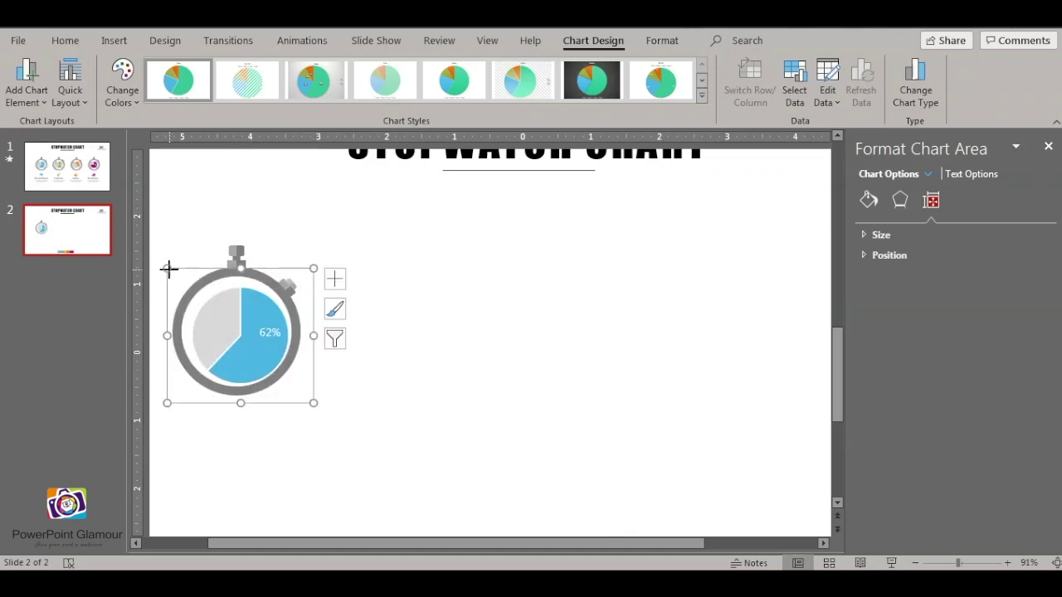
click(259, 314)
drag(259, 274, 261, 266)
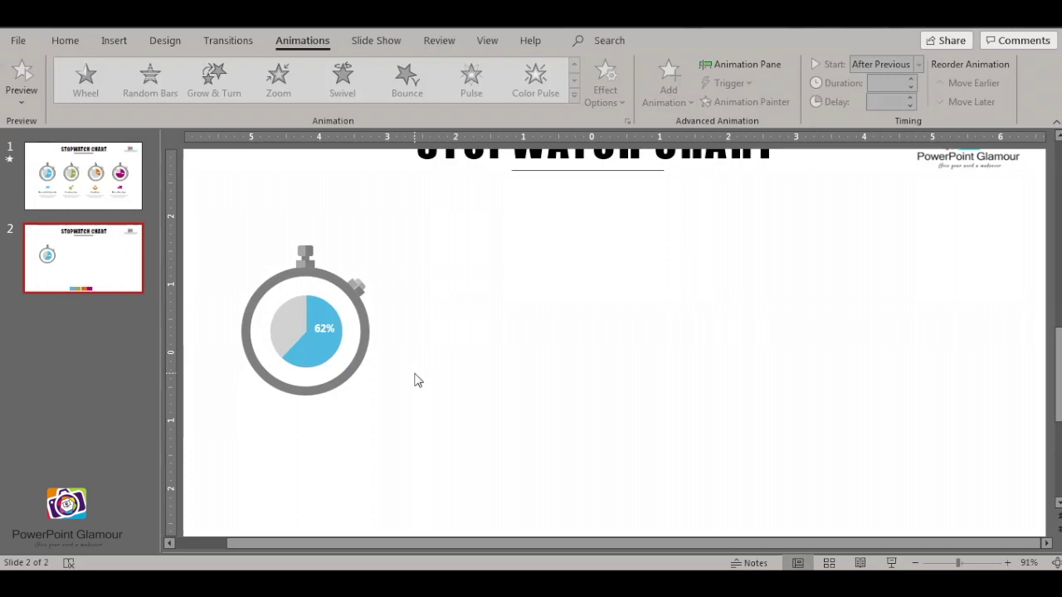
- Draw a thin arc, duplicate it with Ctrl+D, and flip the copy vertically
drag(479, 324, 479, 329)
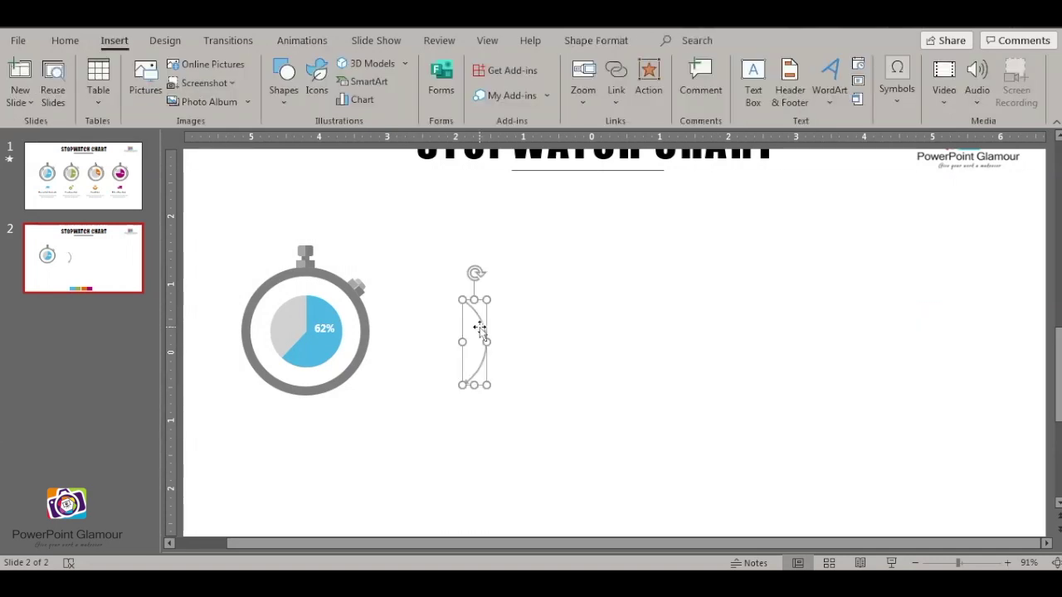
key(ctrl+d)
drag(493, 340, 442, 321)
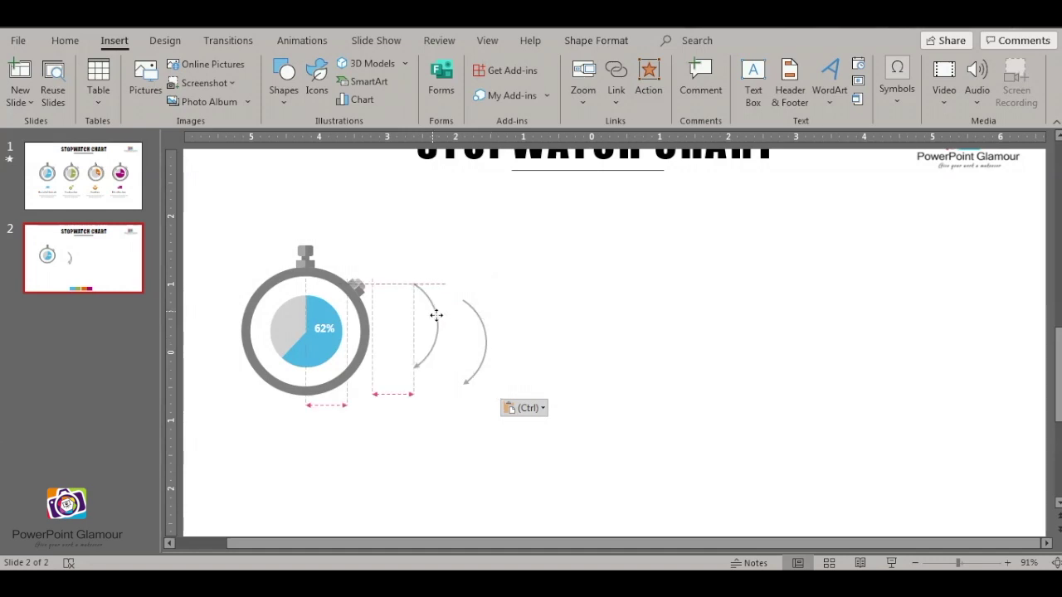
click(443, 323)
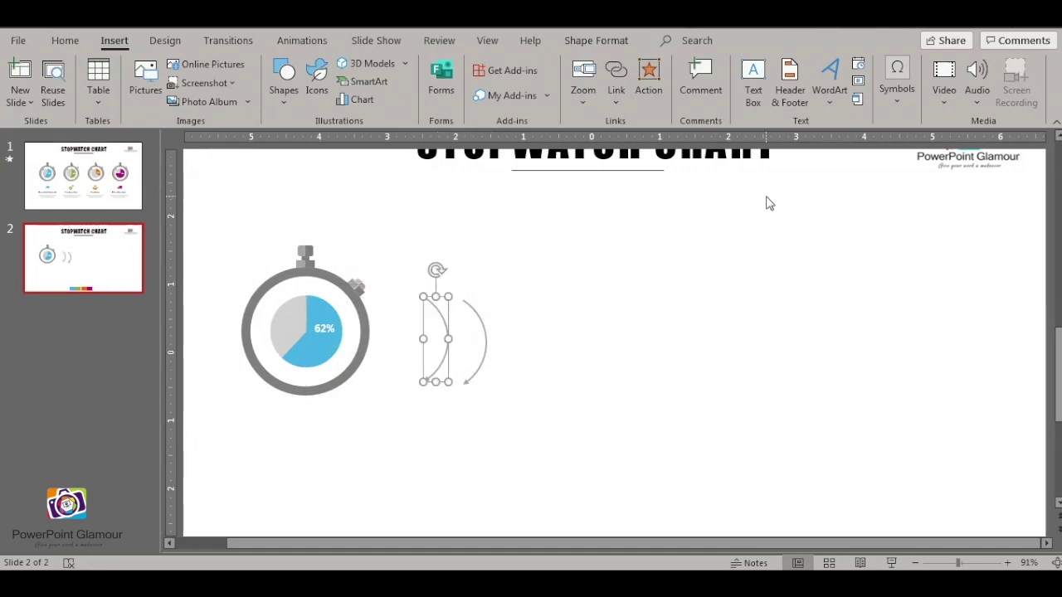
click(594, 40)
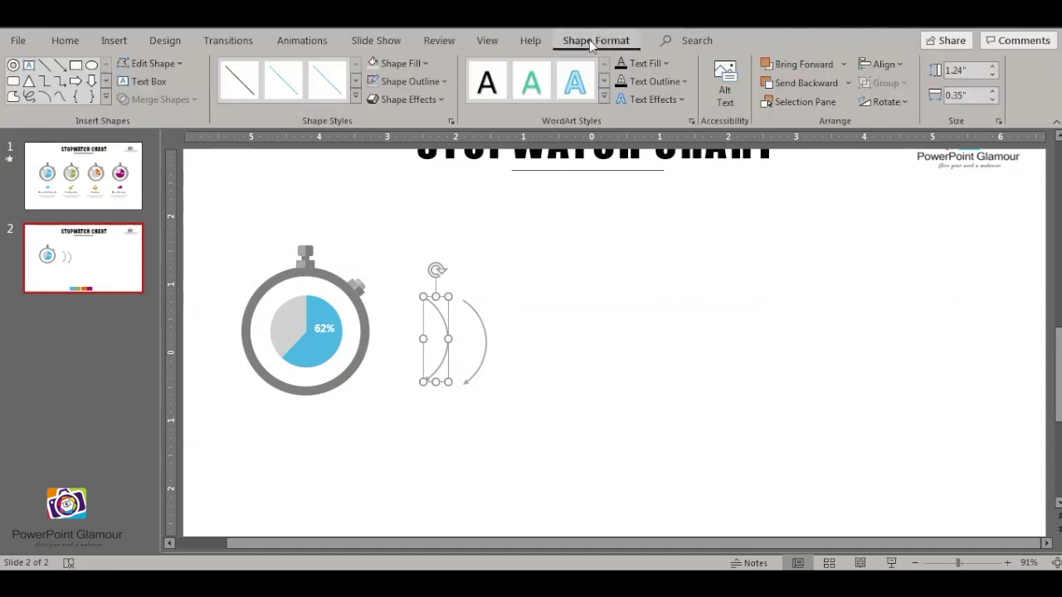
click(905, 103)
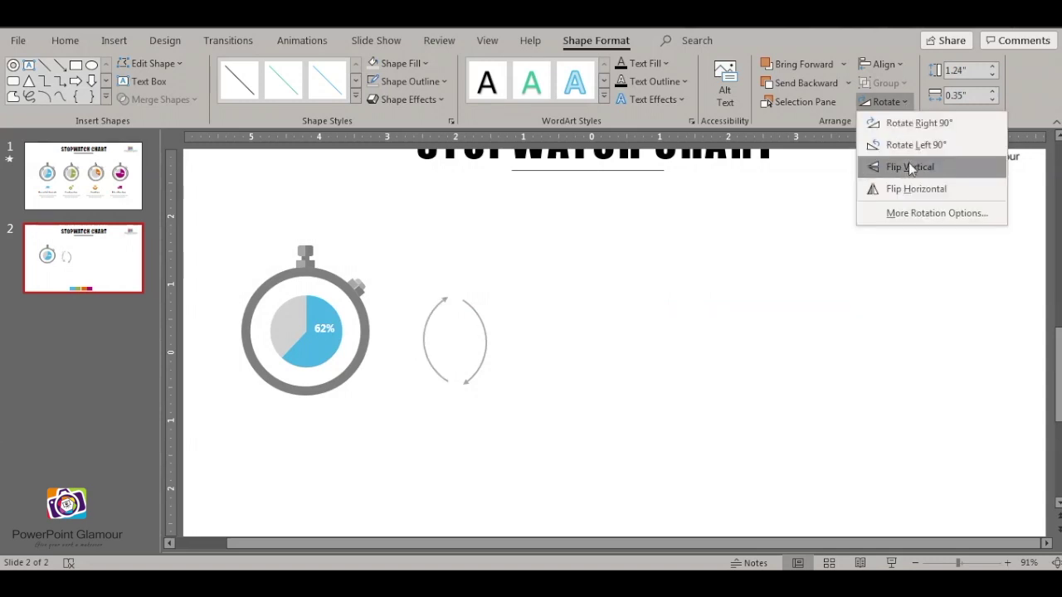
click(908, 165)
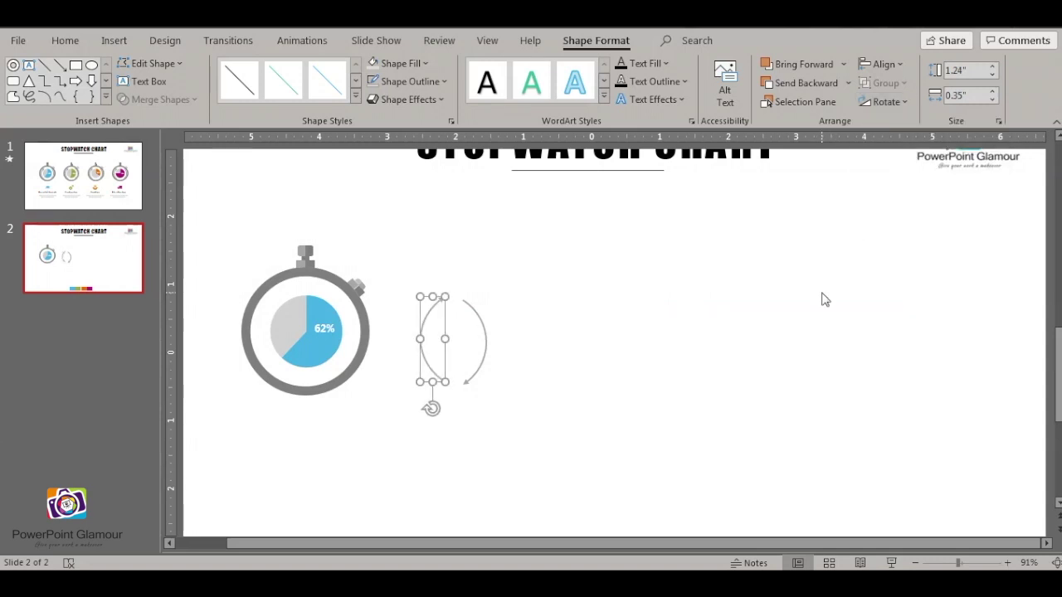
key(Left)
key(Left)
key(Left)
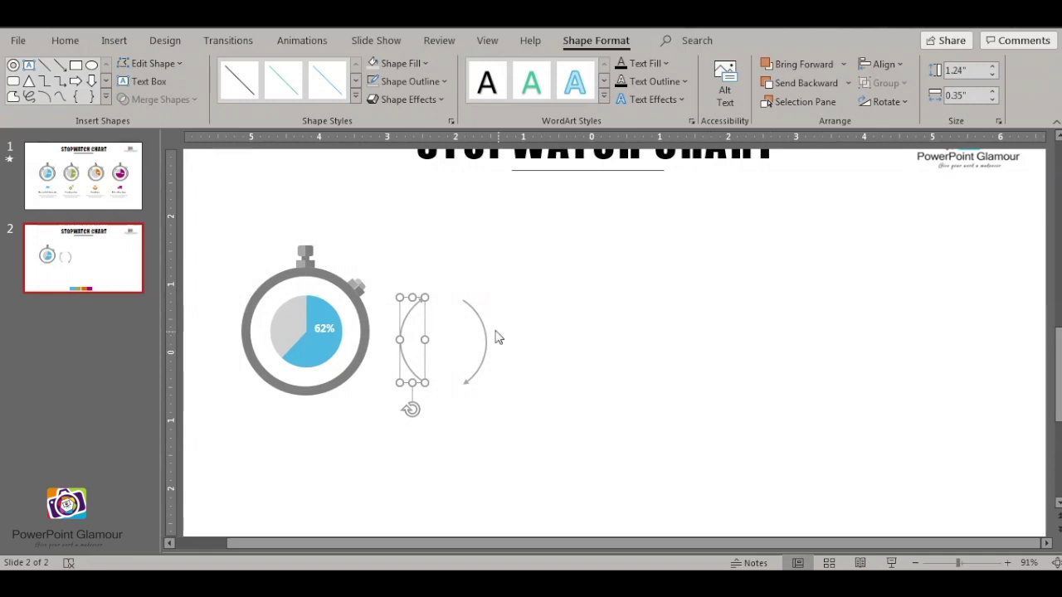
- Group the two arcs and move the ring onto the stopwatch face
shift+click(485, 328)
right_click(481, 331)
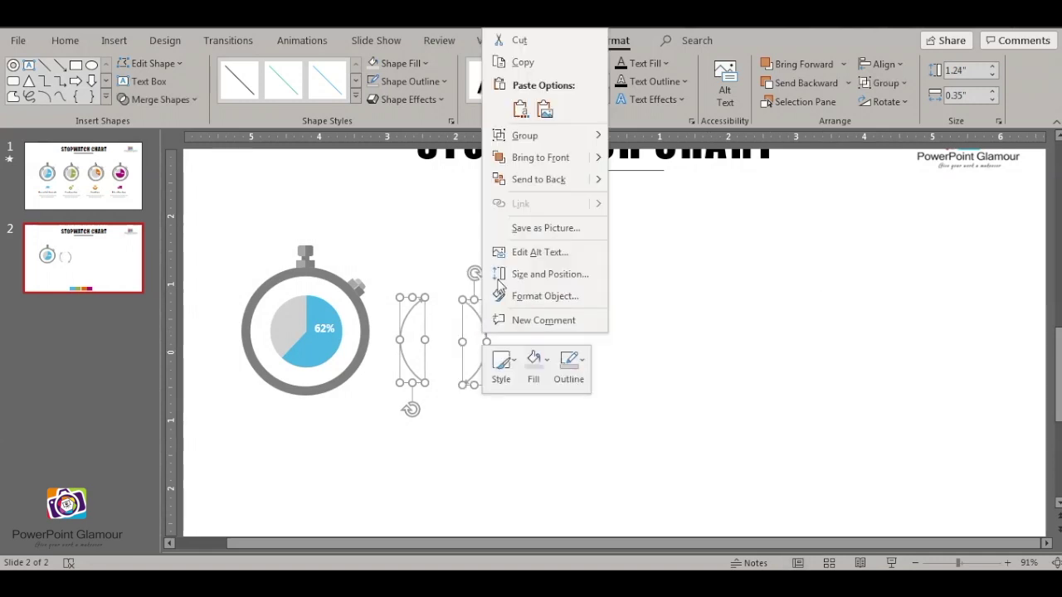
click(643, 139)
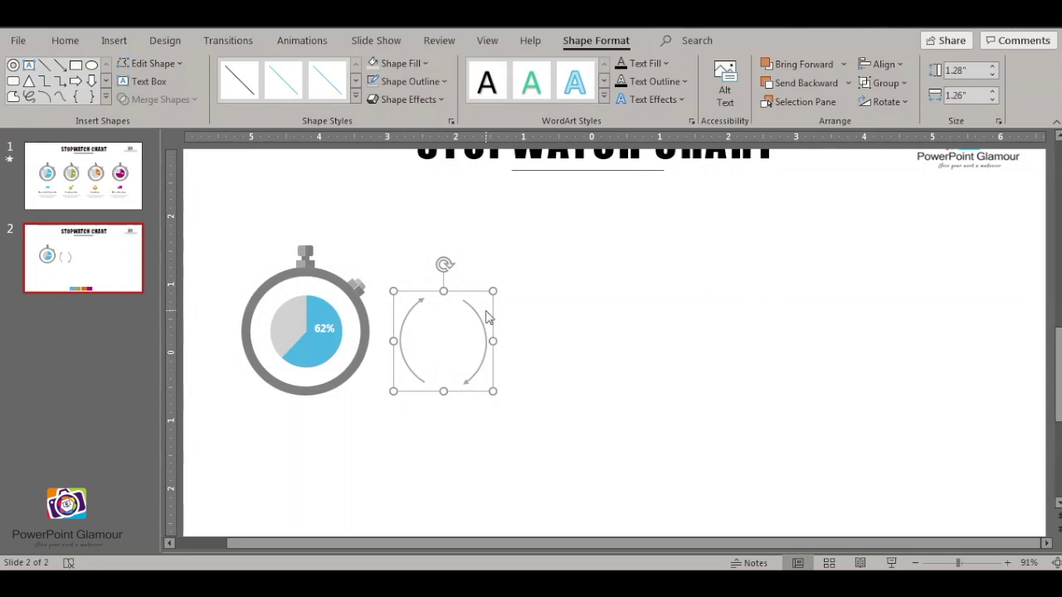
drag(477, 297, 341, 286)
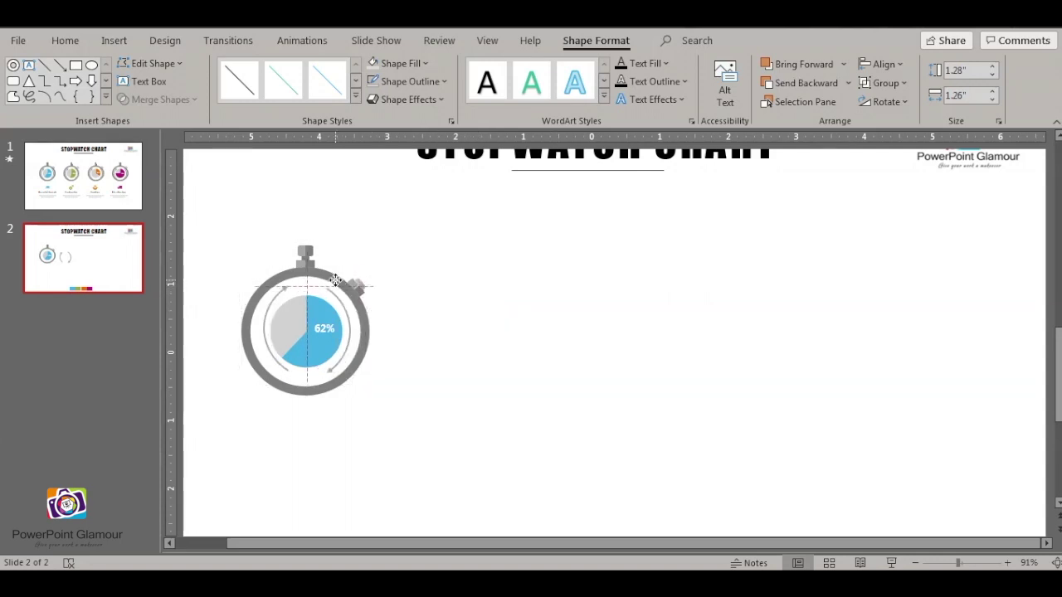
- Select the green stopwatch's pie chart for editing
click(580, 349)
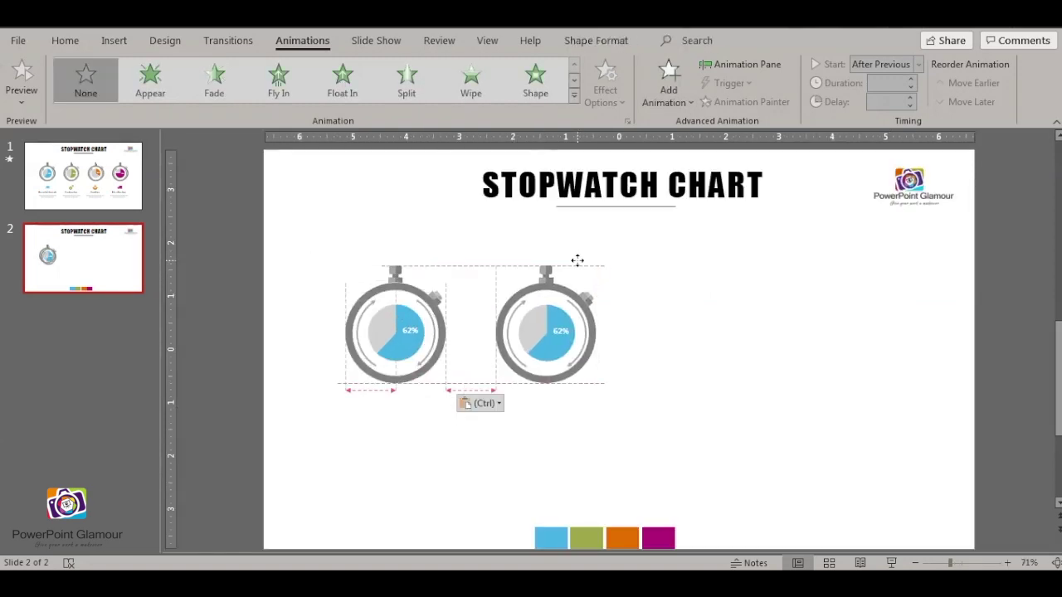
click(61, 42)
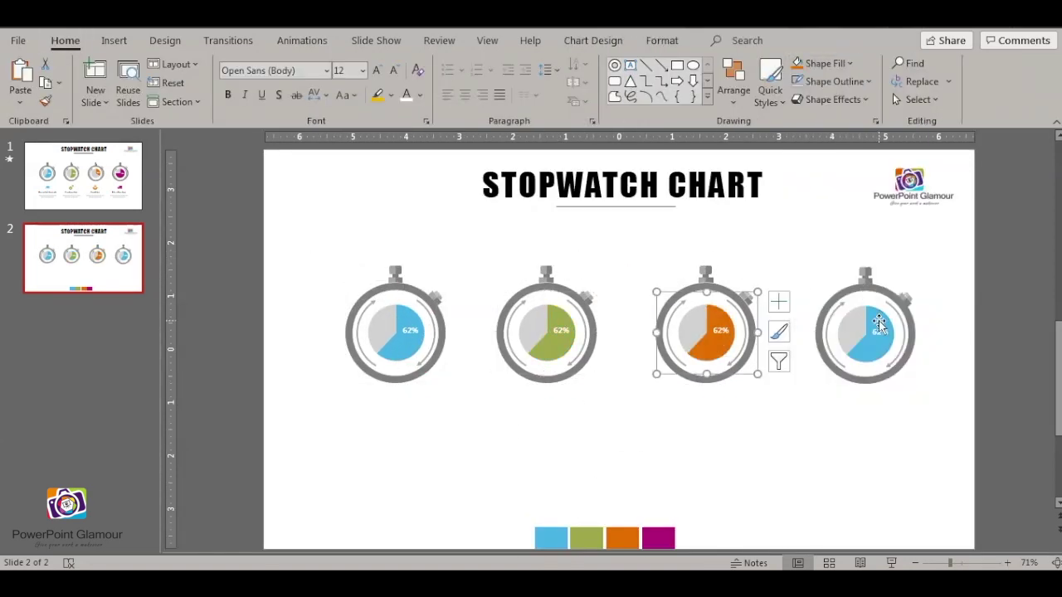
click(549, 347)
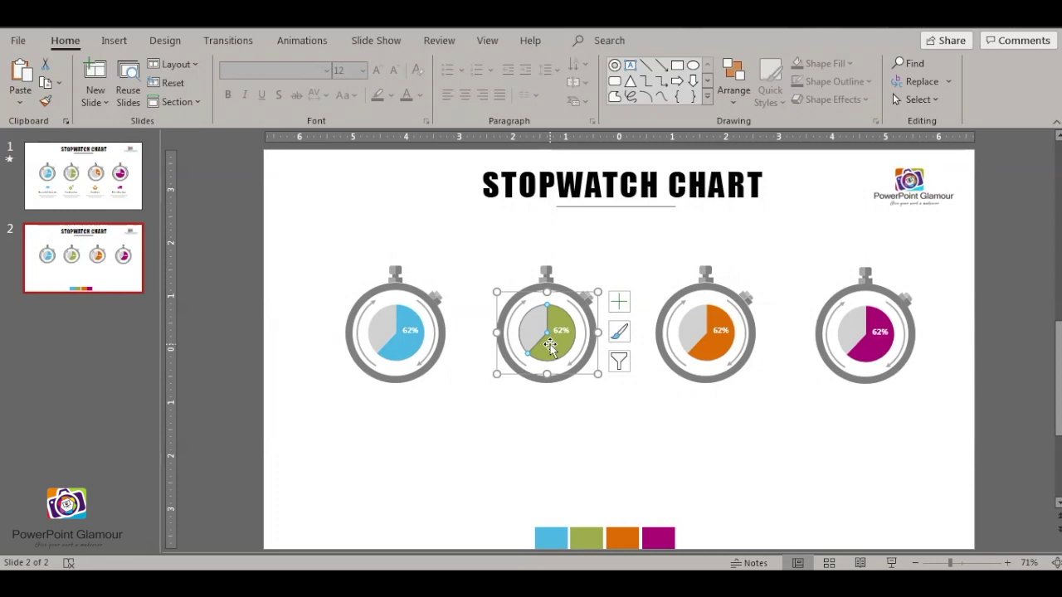
click(607, 40)
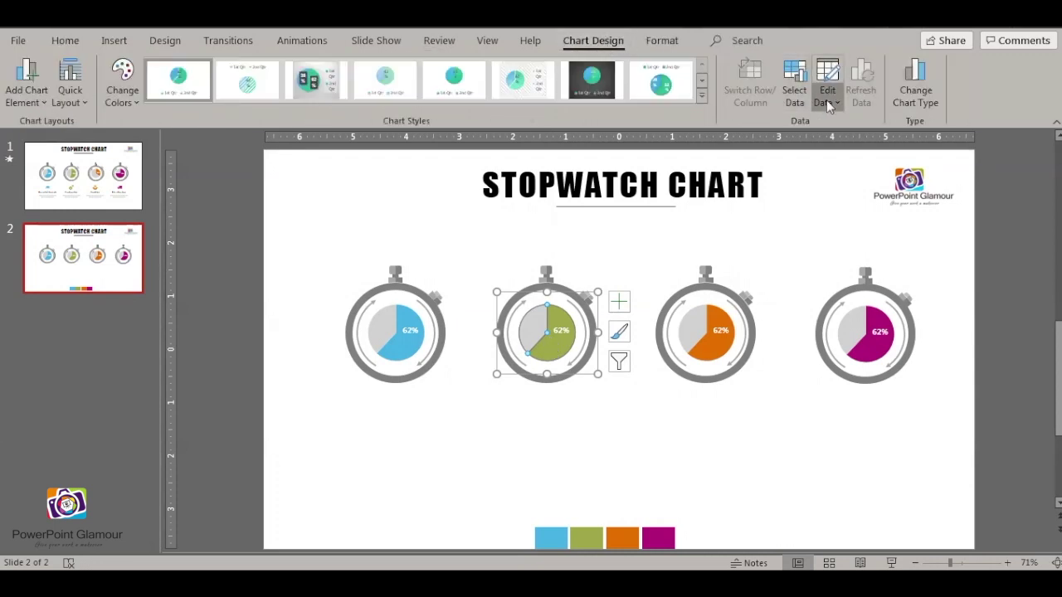
- Change the green pie's B2 value to 55, then open the orange pie's data sheet
click(826, 100)
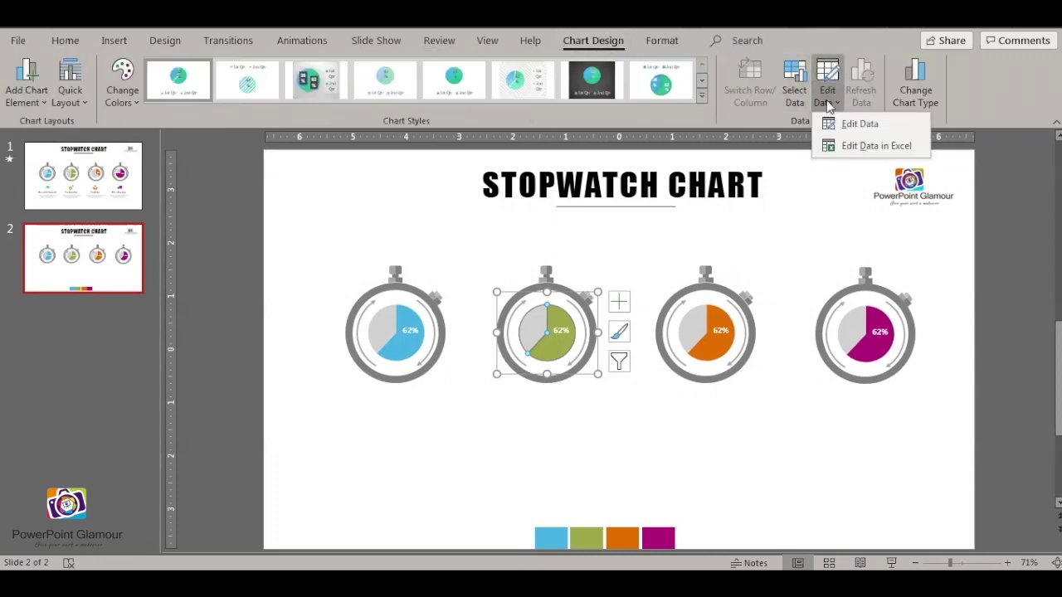
click(862, 126)
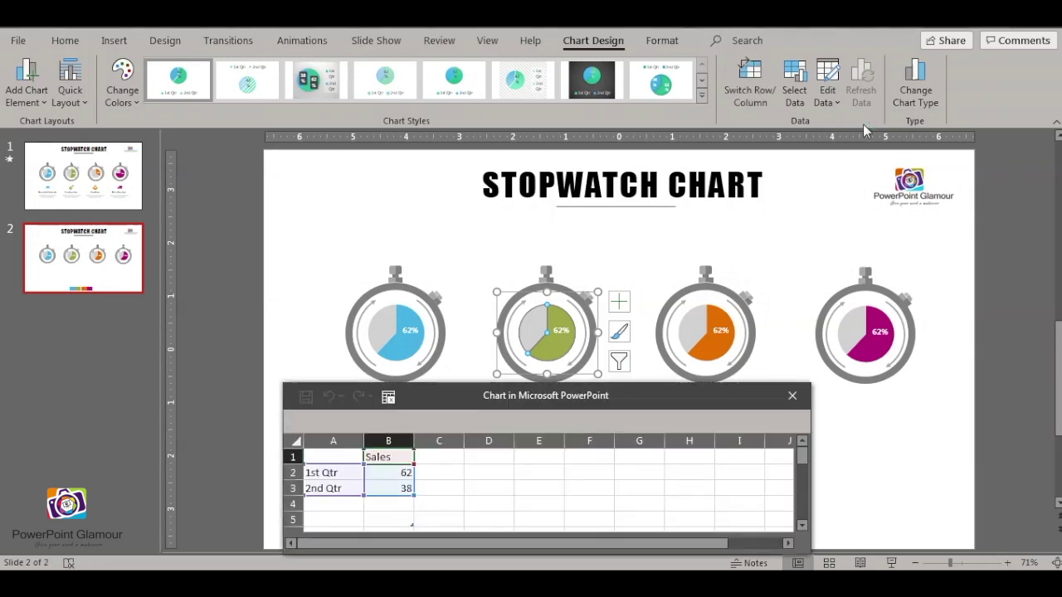
click(400, 476)
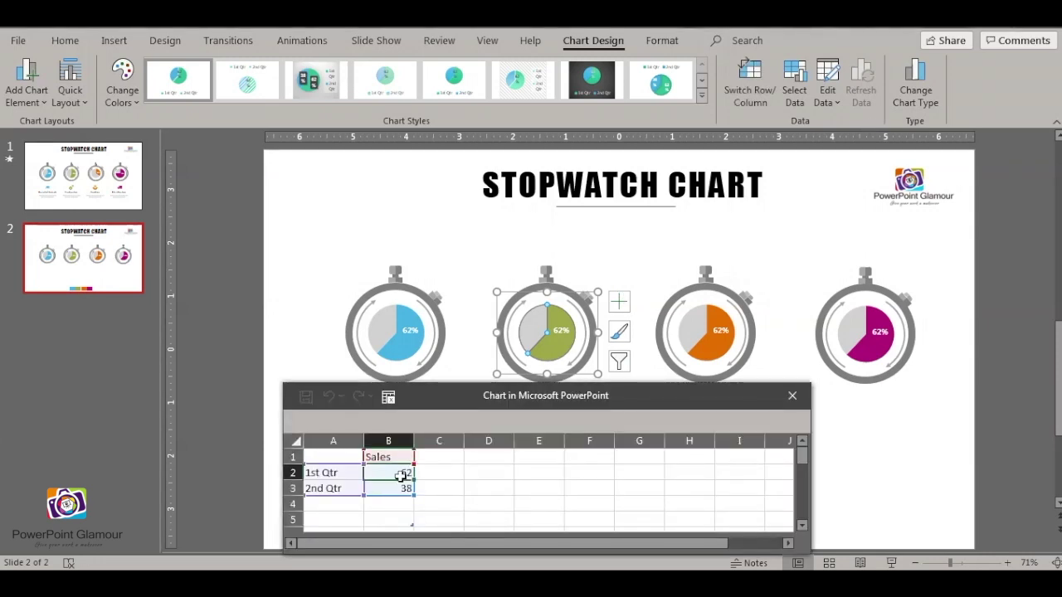
text(55)
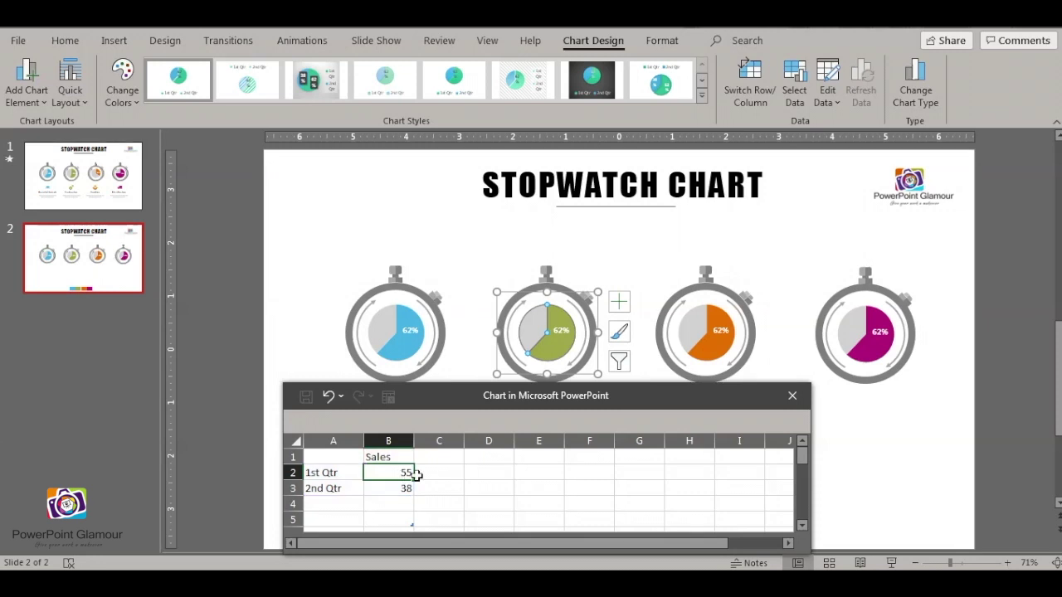
click(417, 473)
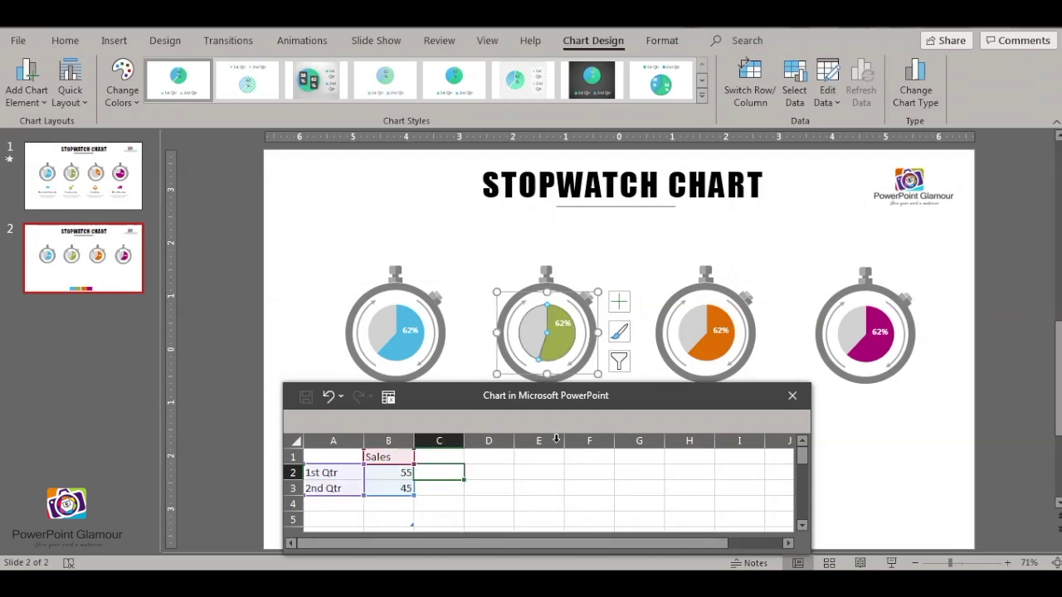
click(792, 396)
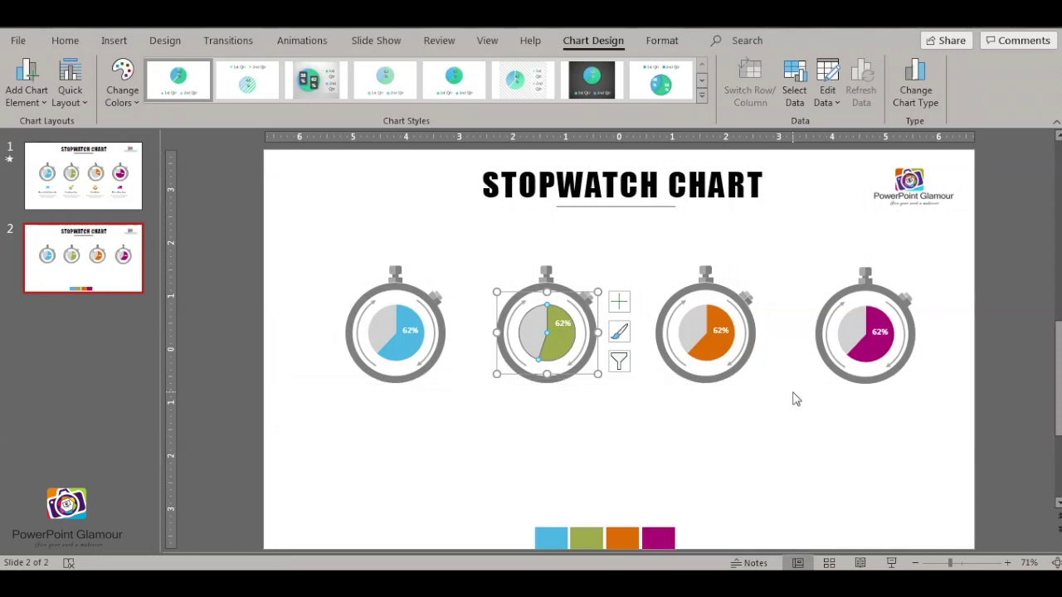
right_click(561, 333)
click(734, 417)
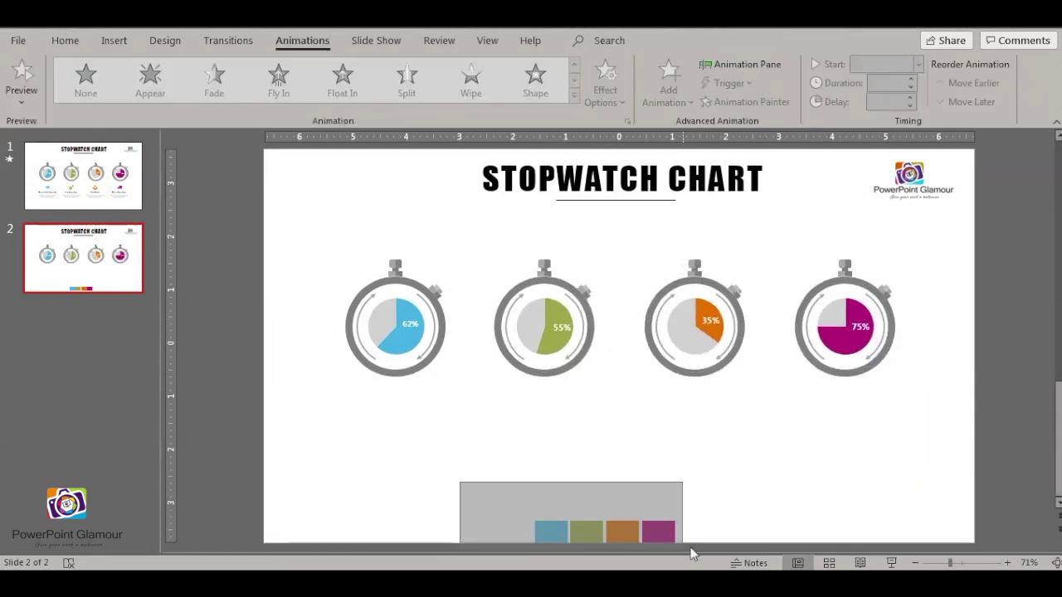
- Delete the coloured bars at the slide bottom and select the first stopwatch
drag(692, 553, 698, 546)
key(Delete)
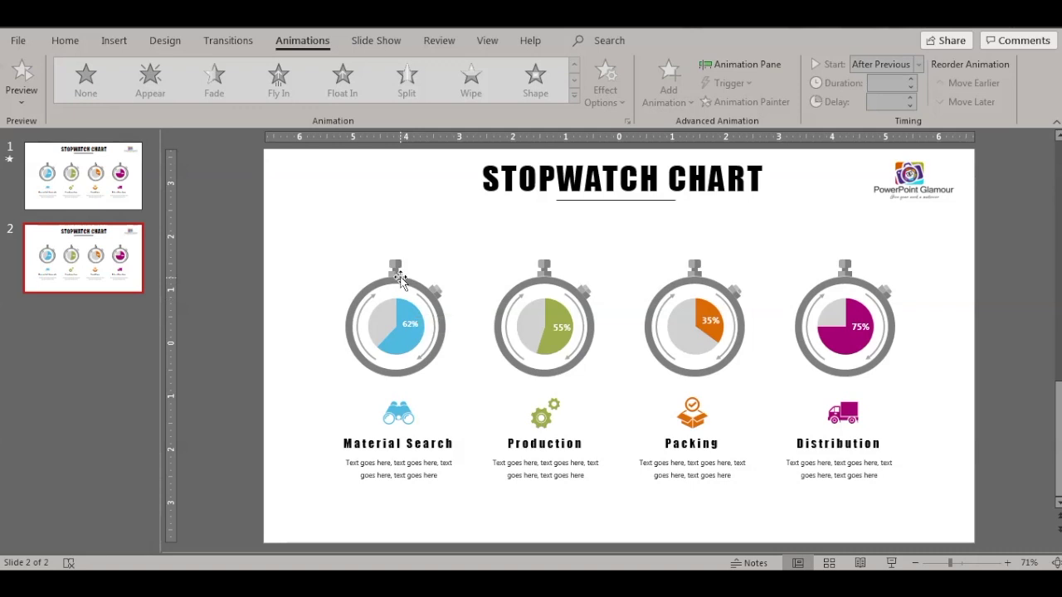
click(400, 279)
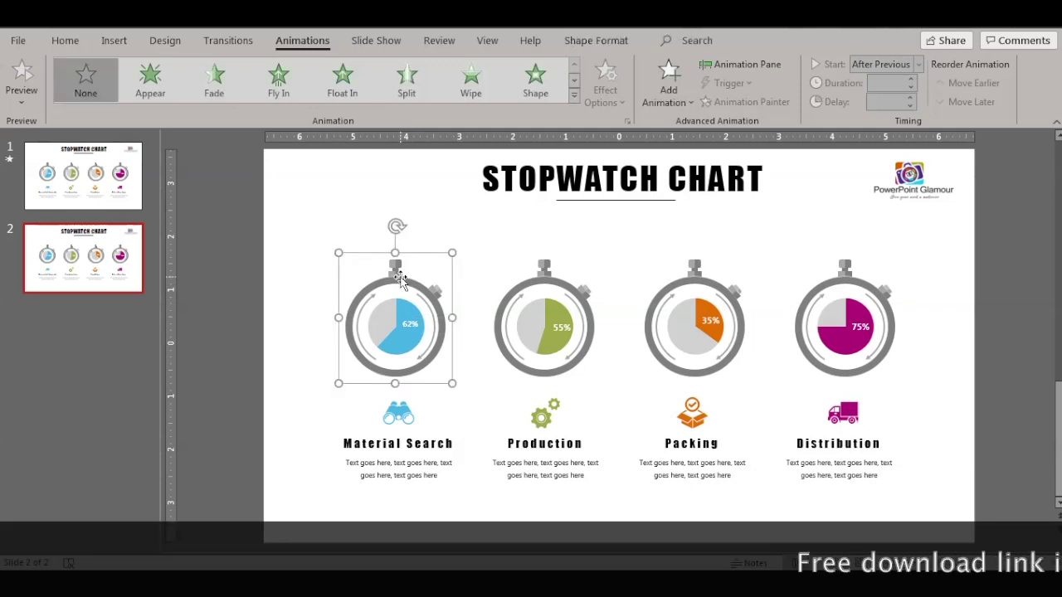
- Give the first stopwatch a Fly In entrance from the top
click(573, 95)
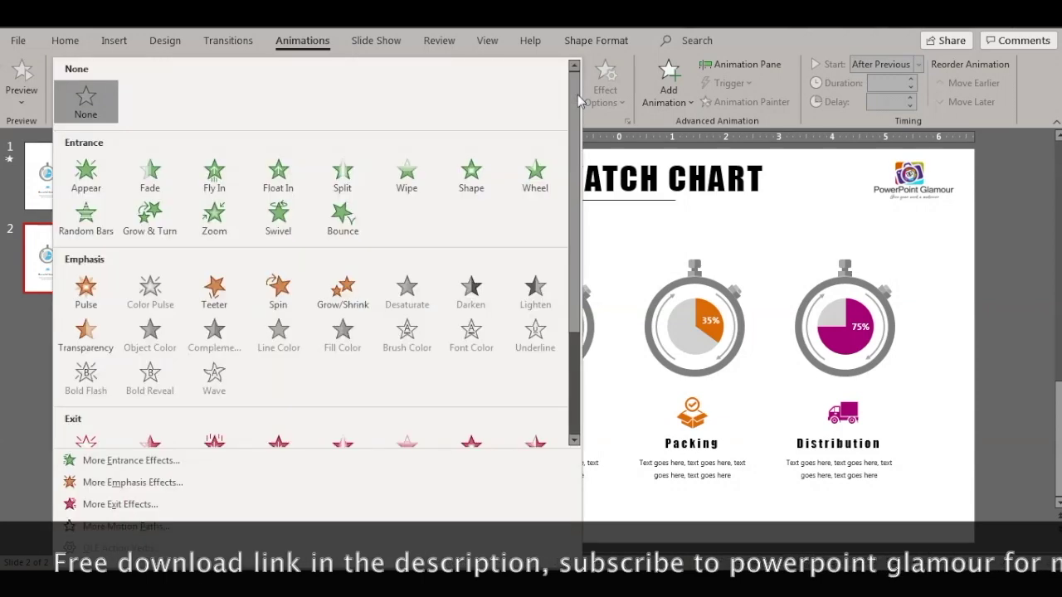
click(212, 173)
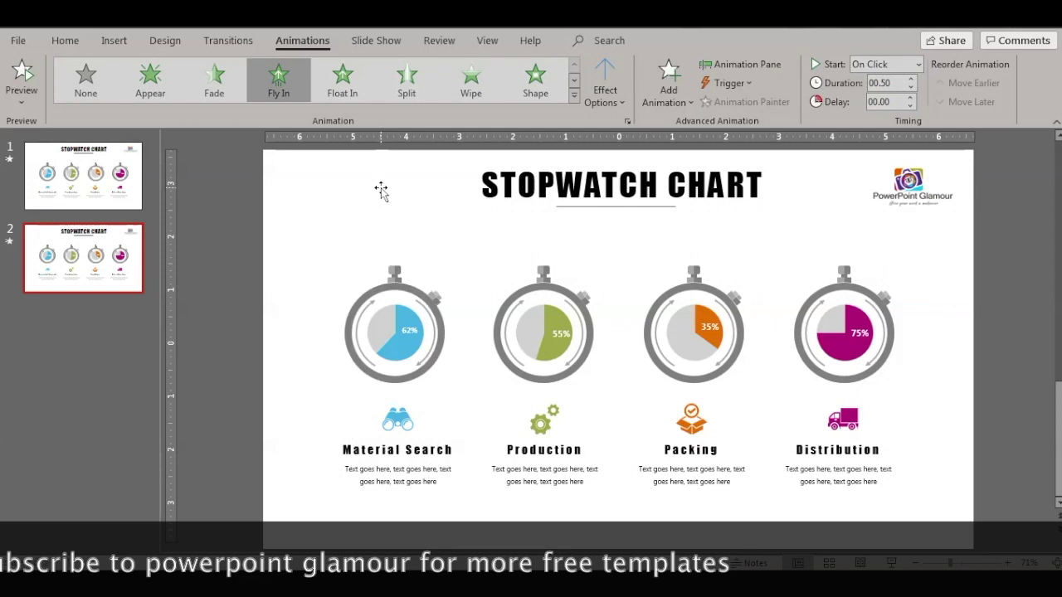
click(619, 100)
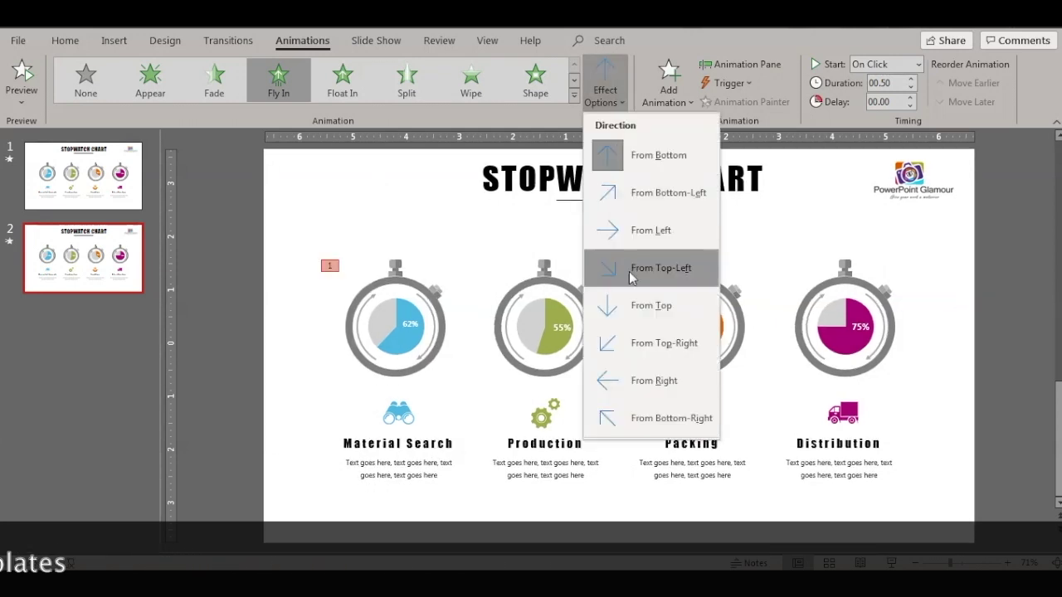
click(629, 304)
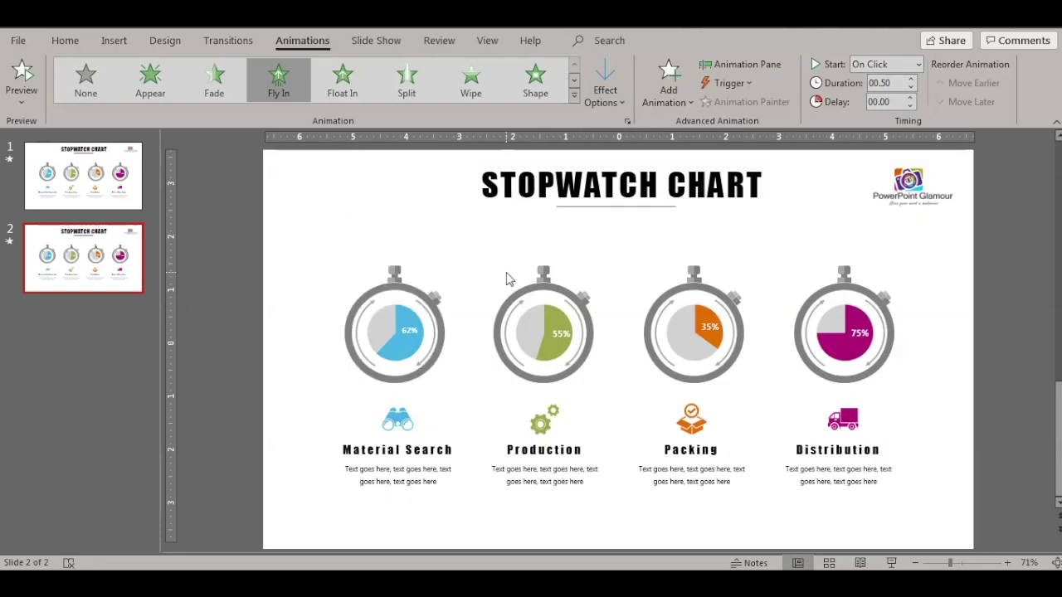
- Give the blue 62% pie chart a Wheel entrance animation
click(396, 310)
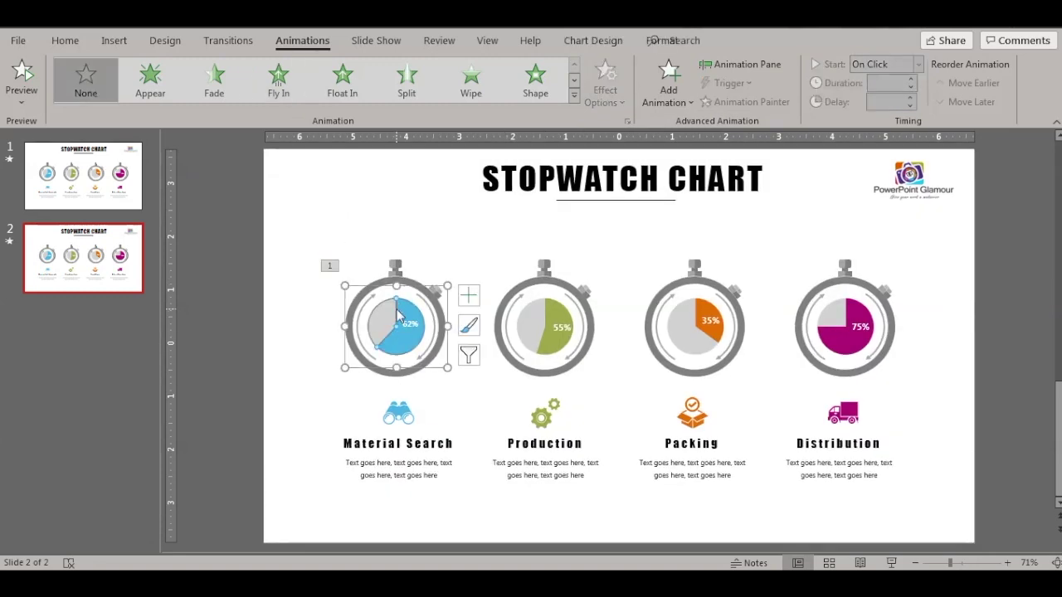
click(573, 98)
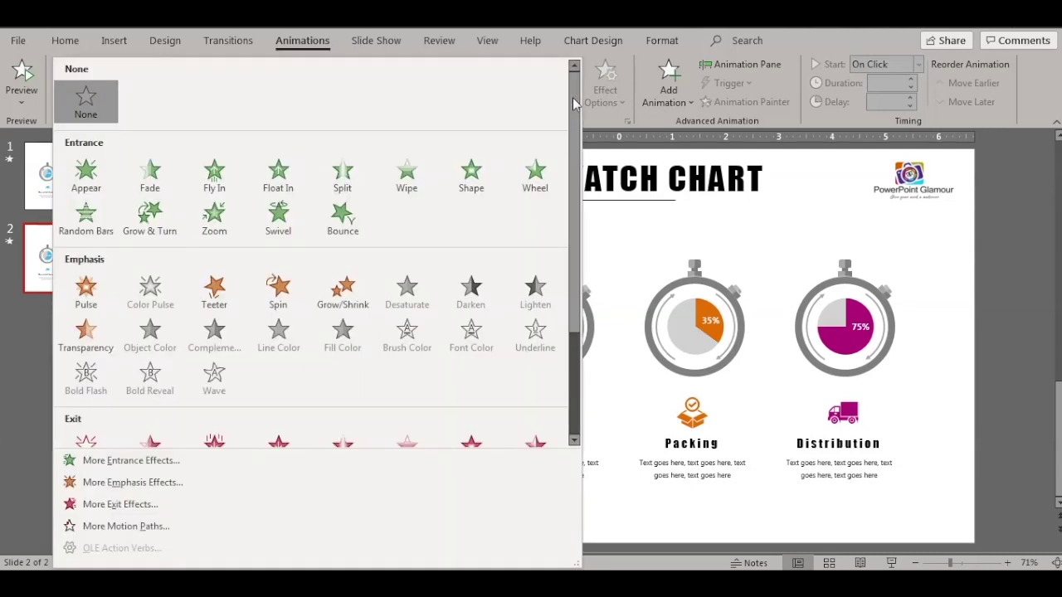
click(536, 170)
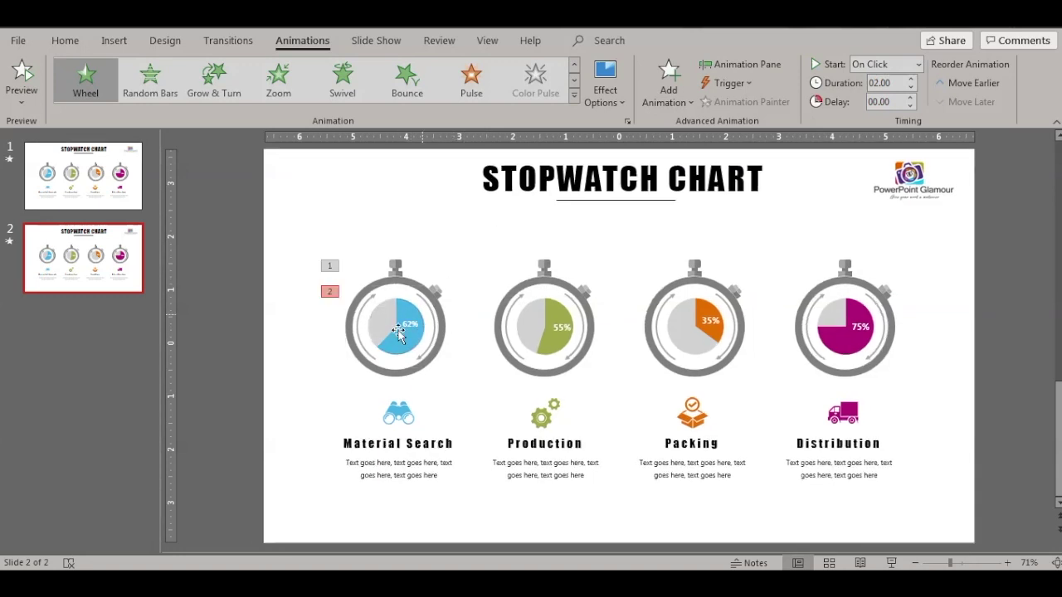
click(919, 64)
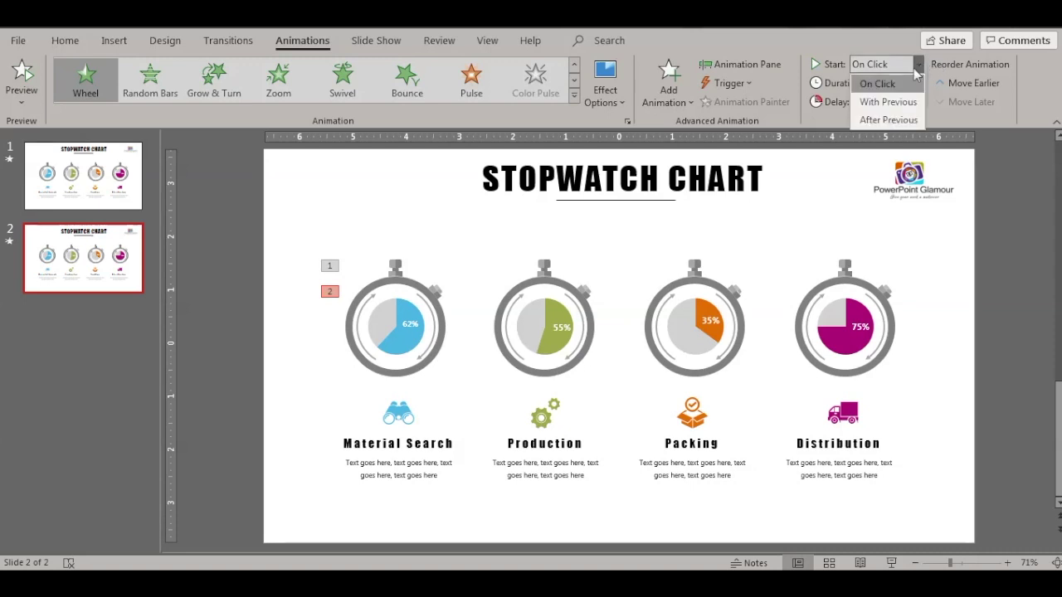
- Start the wheel After Previous; give Material Search an Appear entrance, also After Previous
click(896, 119)
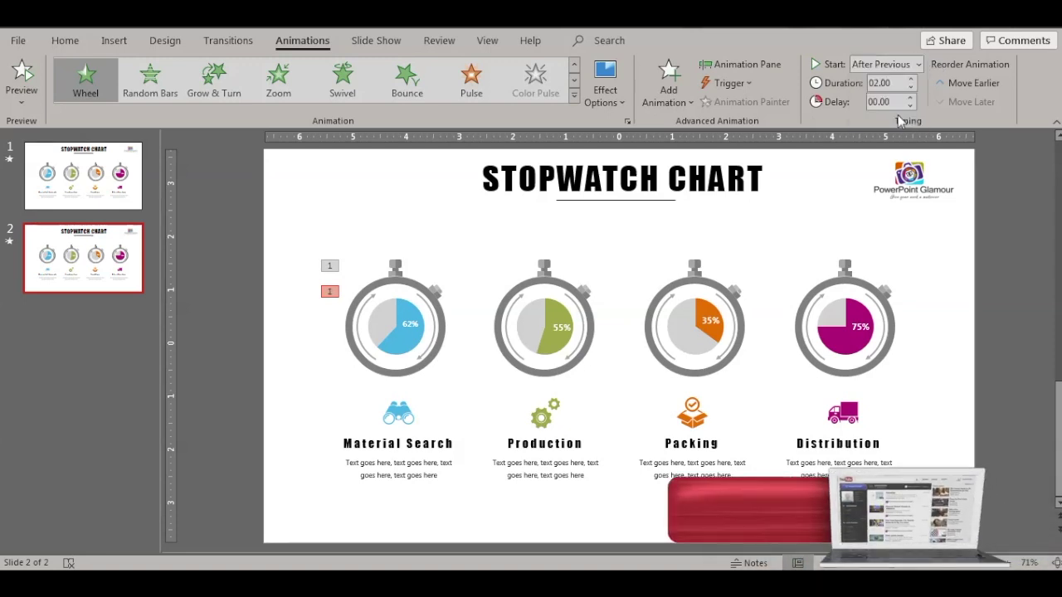
click(401, 415)
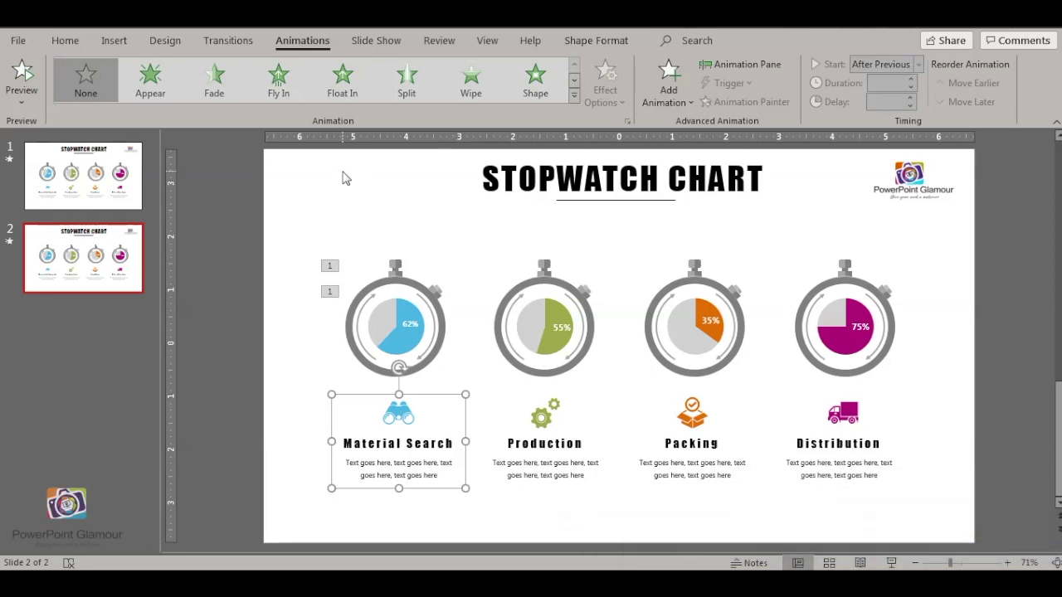
click(154, 83)
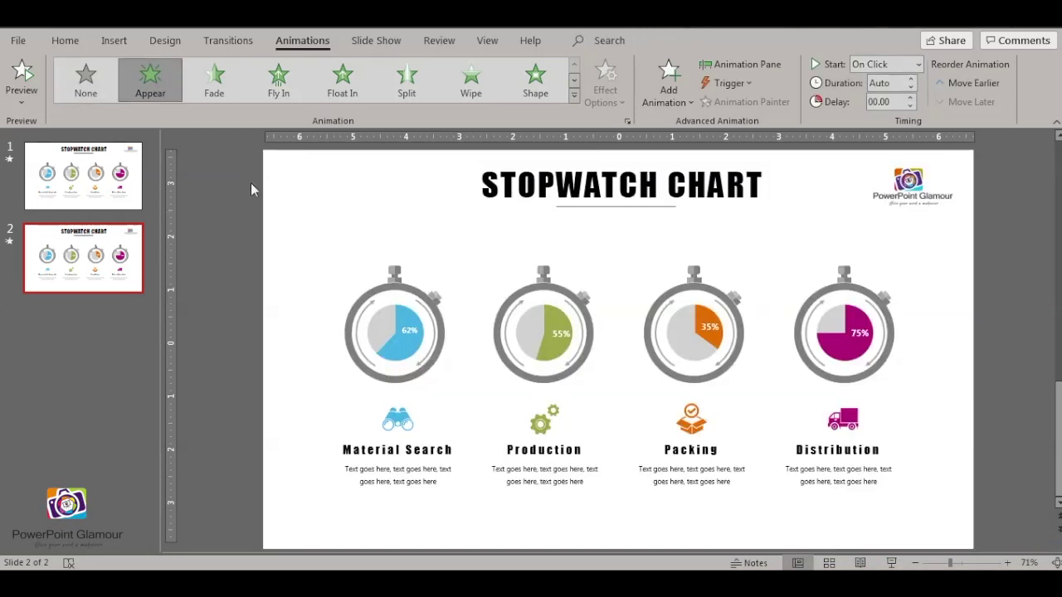
click(918, 66)
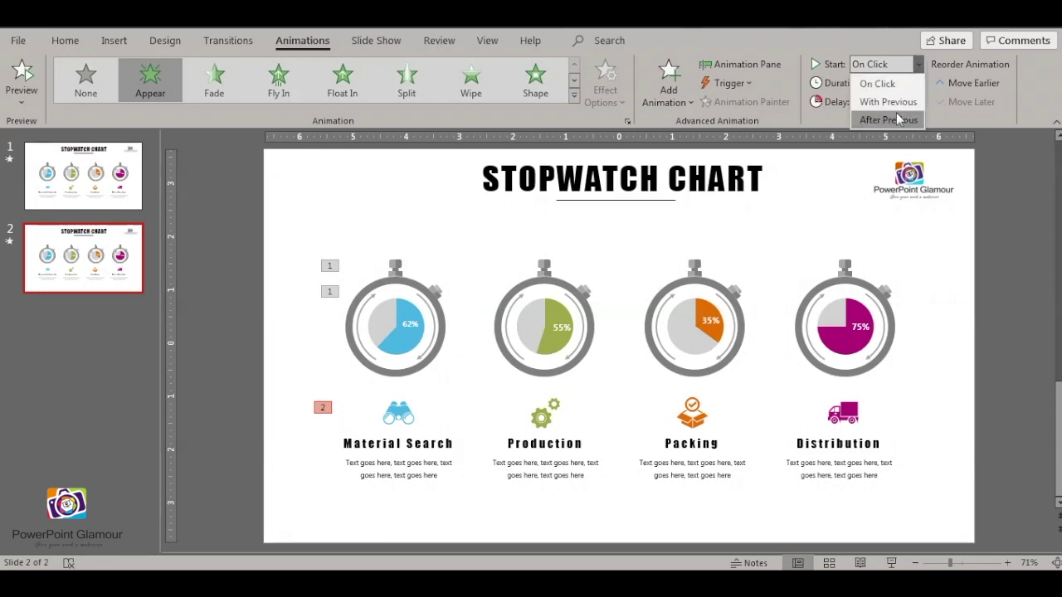
click(887, 119)
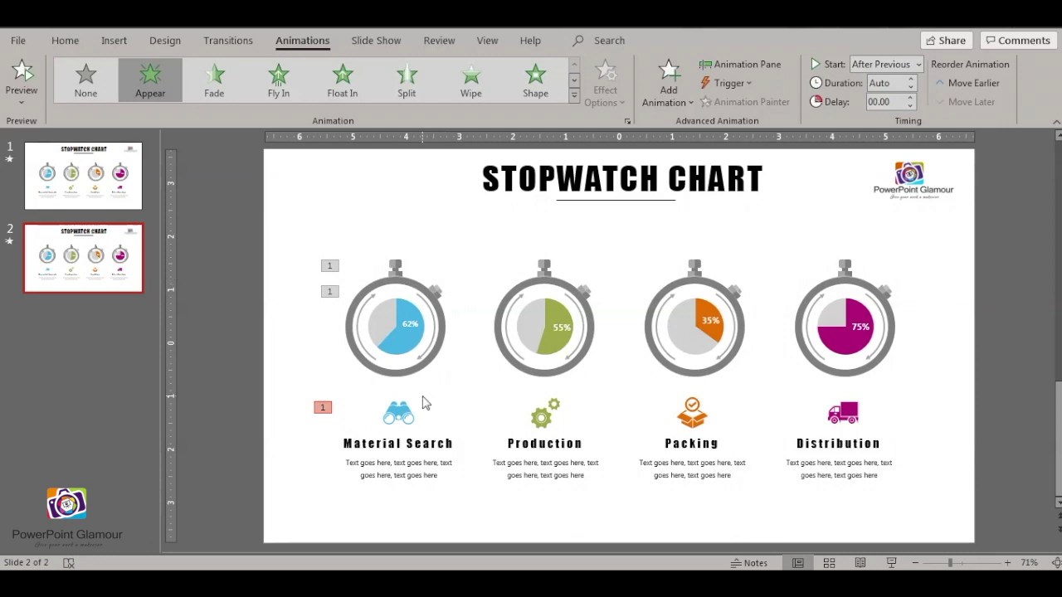
- Select the Production icon and caption group to set its timing
click(551, 276)
click(564, 398)
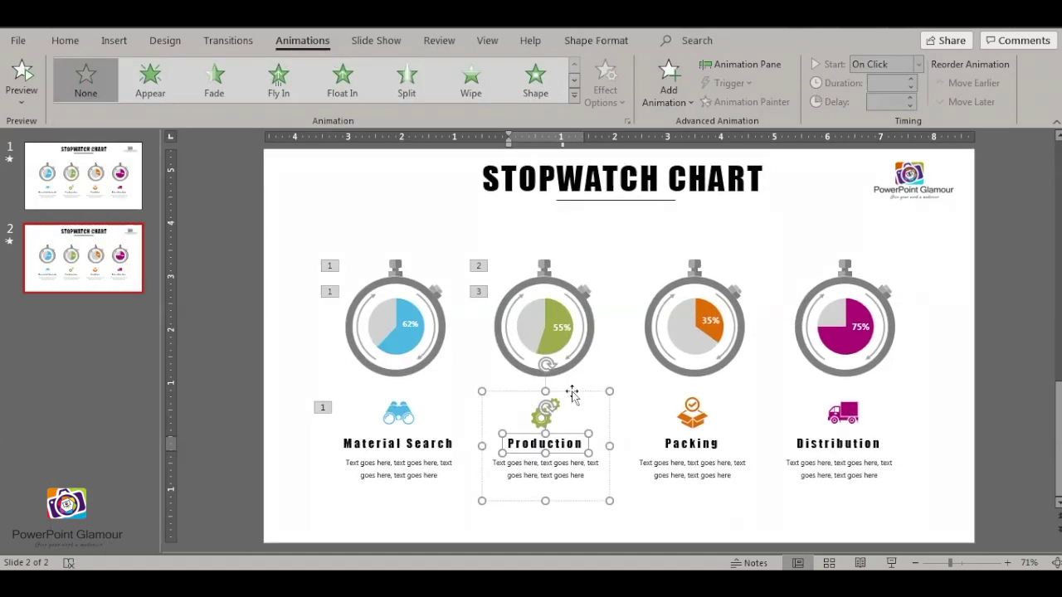
click(917, 64)
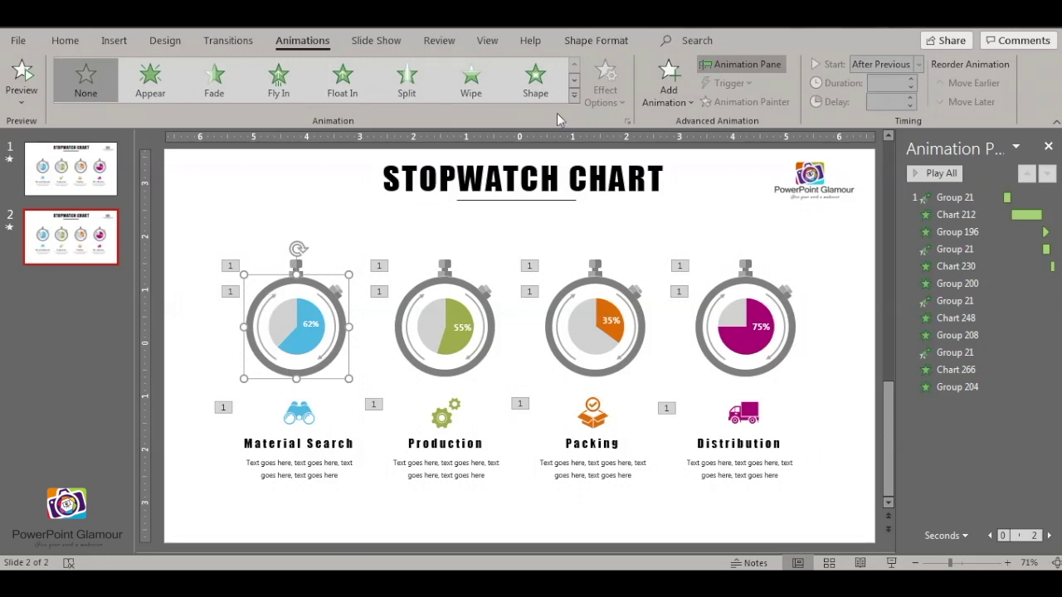
- Apply a Zoom entrance to the arc ring, then add a Spin emphasis
click(573, 96)
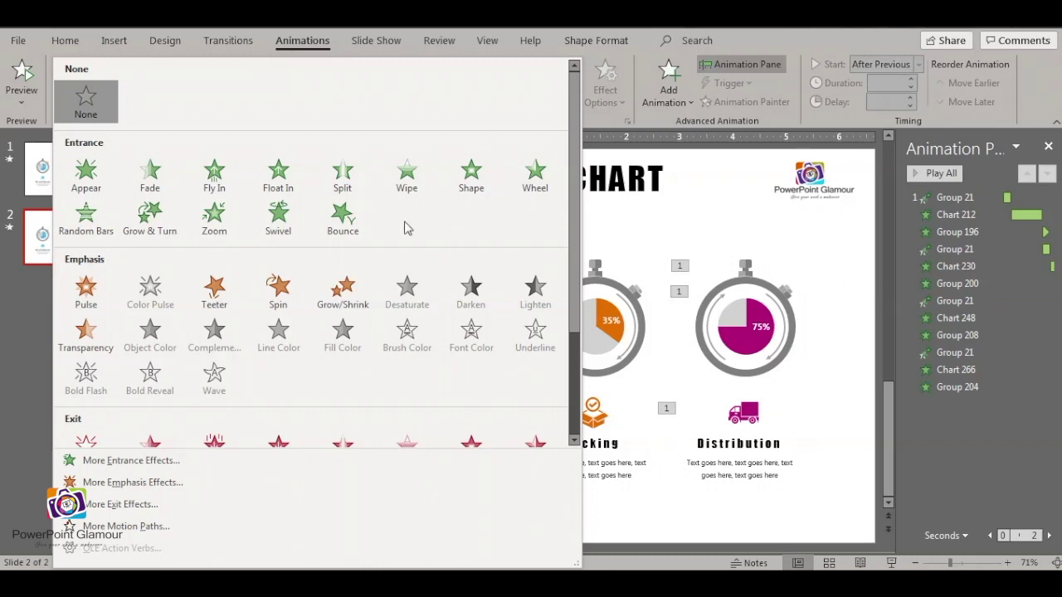
click(228, 221)
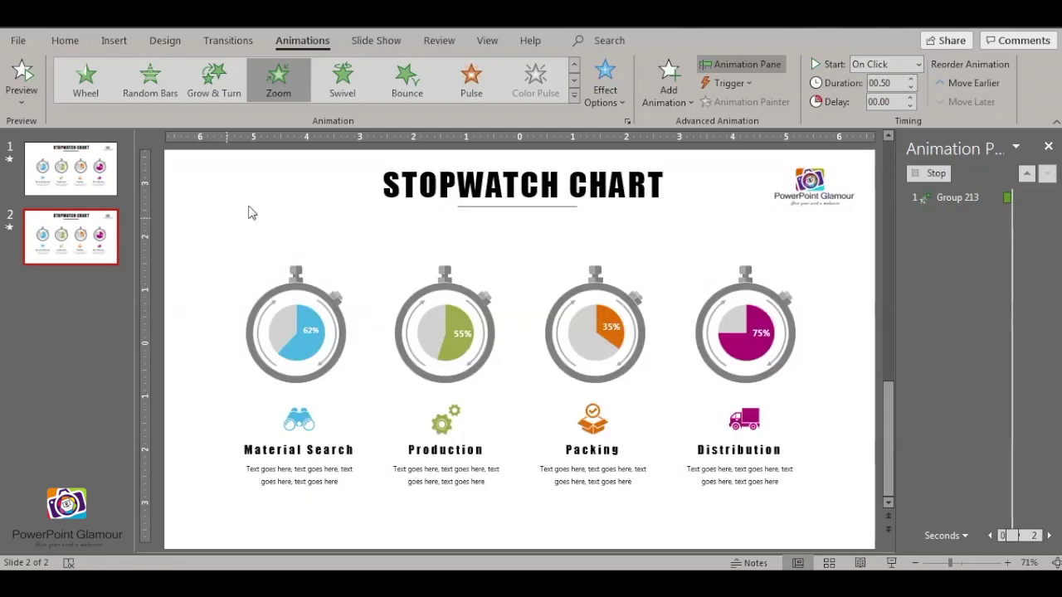
click(678, 98)
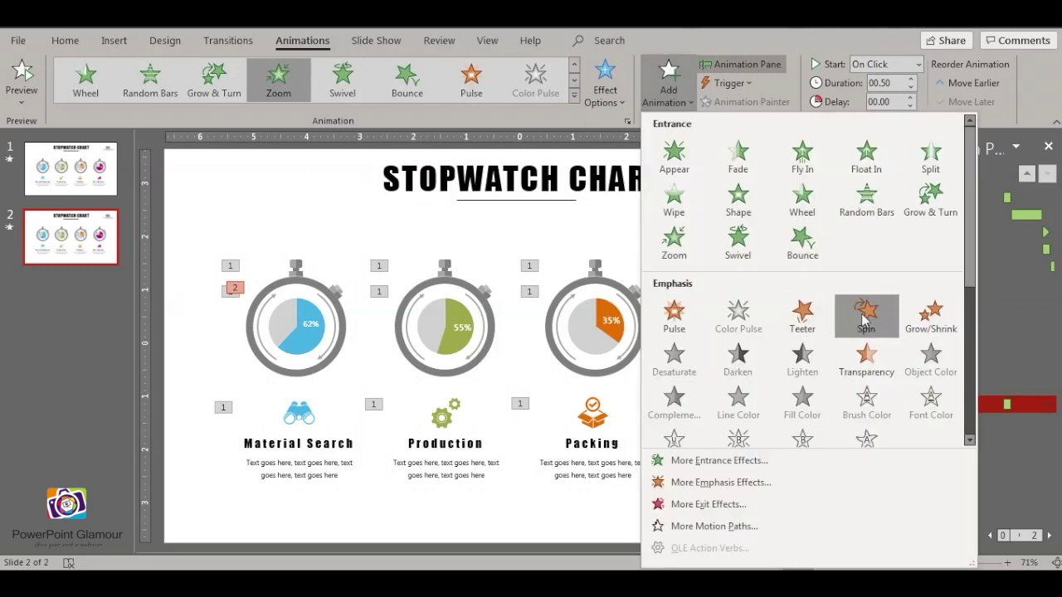
click(864, 314)
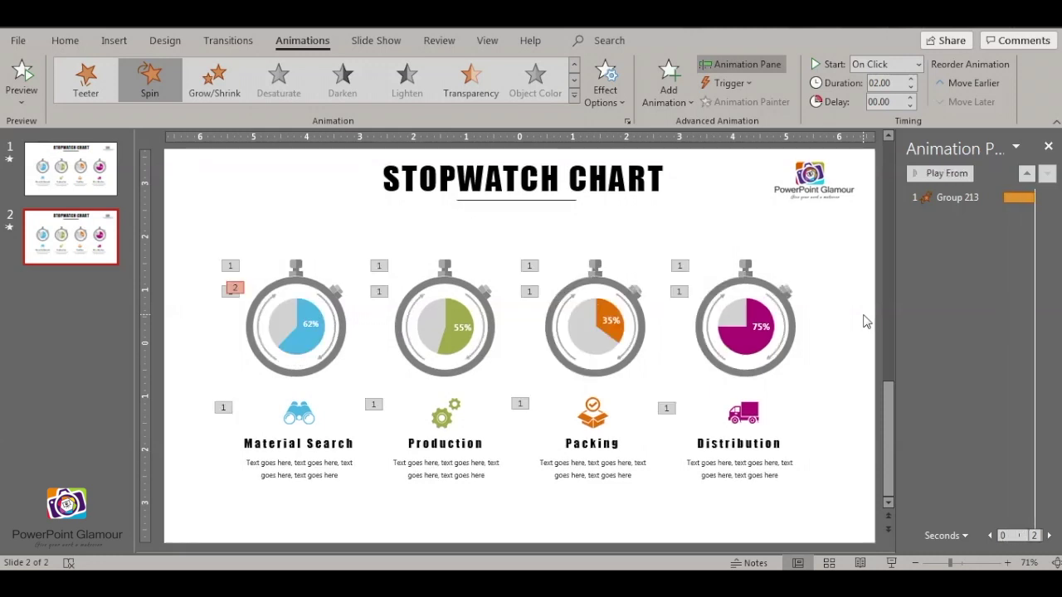
- Set the ring's Zoom entrance to start After Previous
click(960, 405)
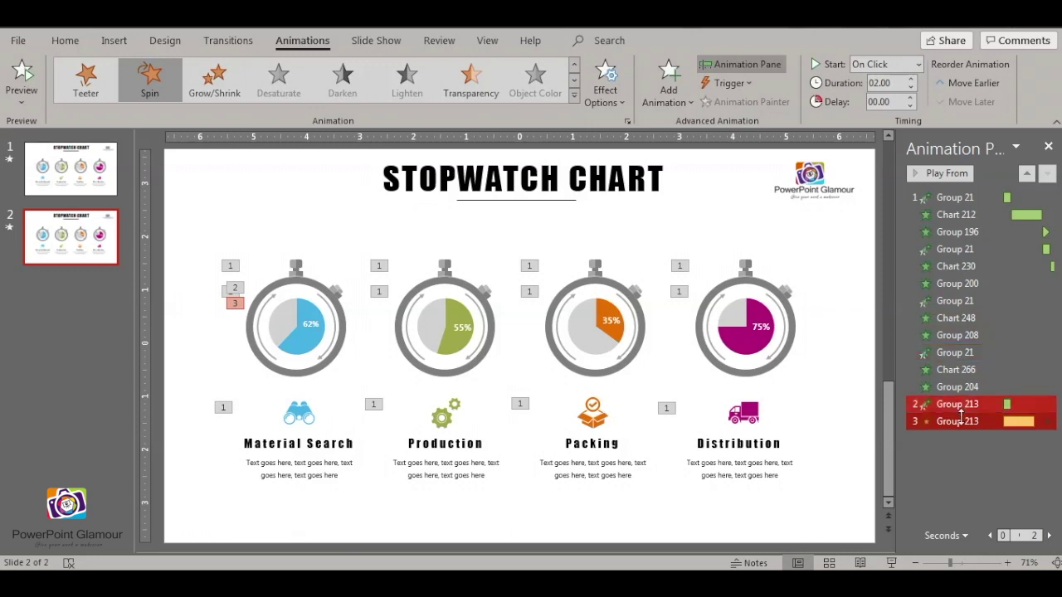
click(959, 405)
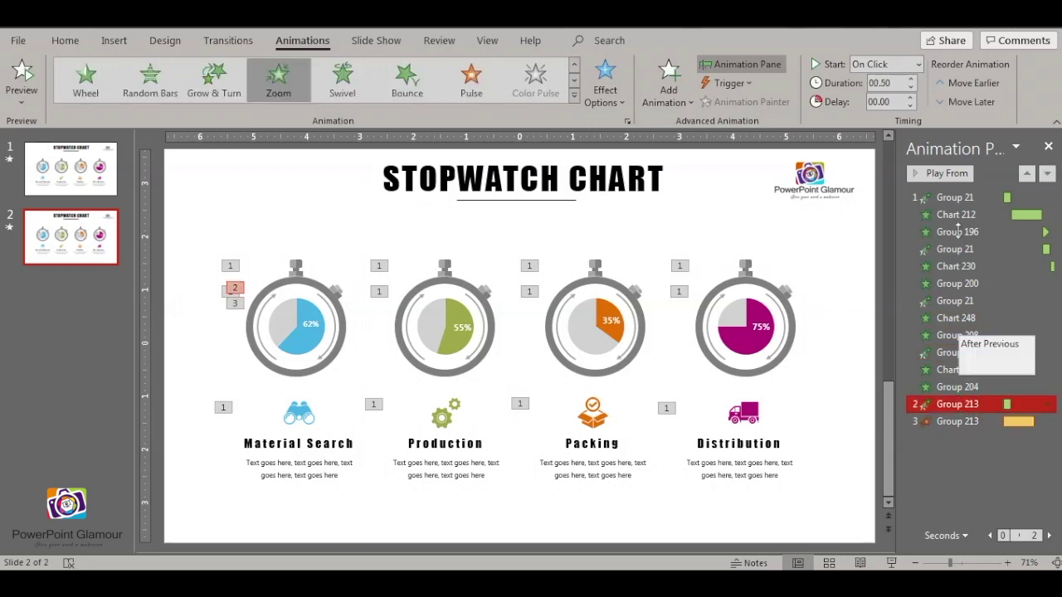
click(918, 64)
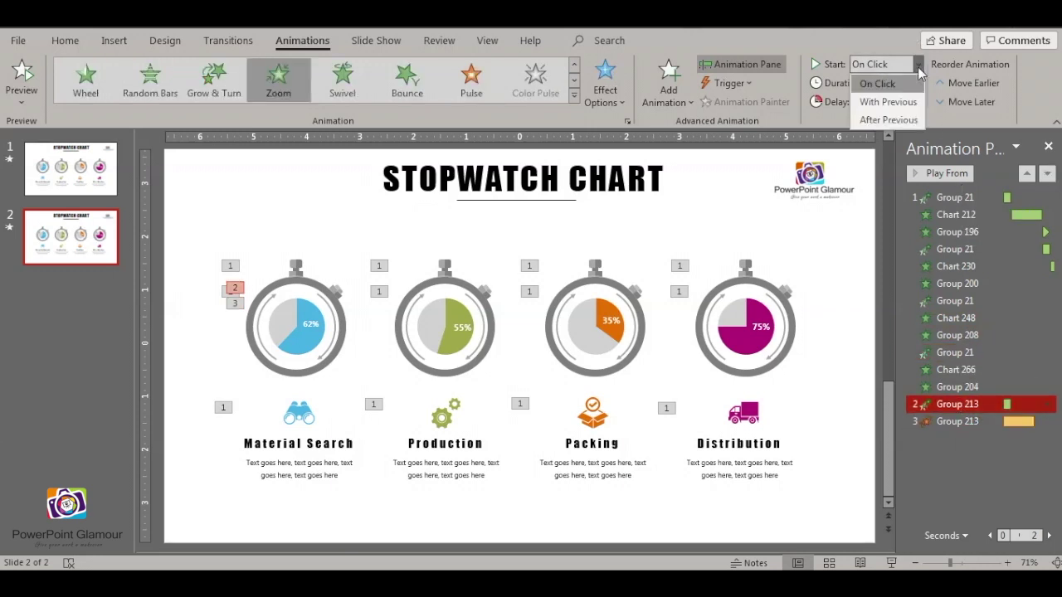
click(896, 120)
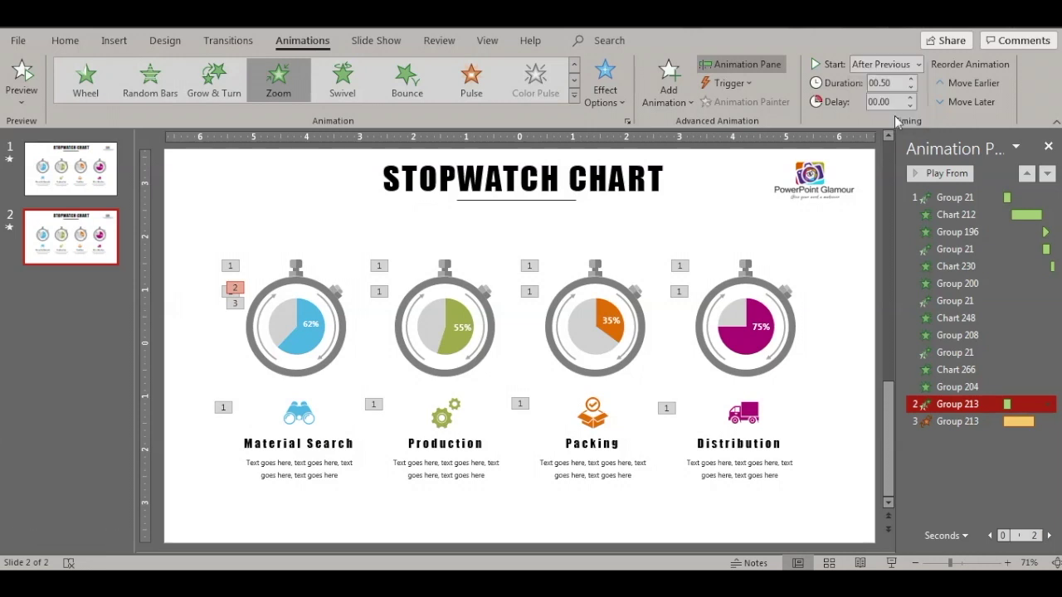
- Set the ring's Spin to start With Previous and bring up its timing settings
click(957, 421)
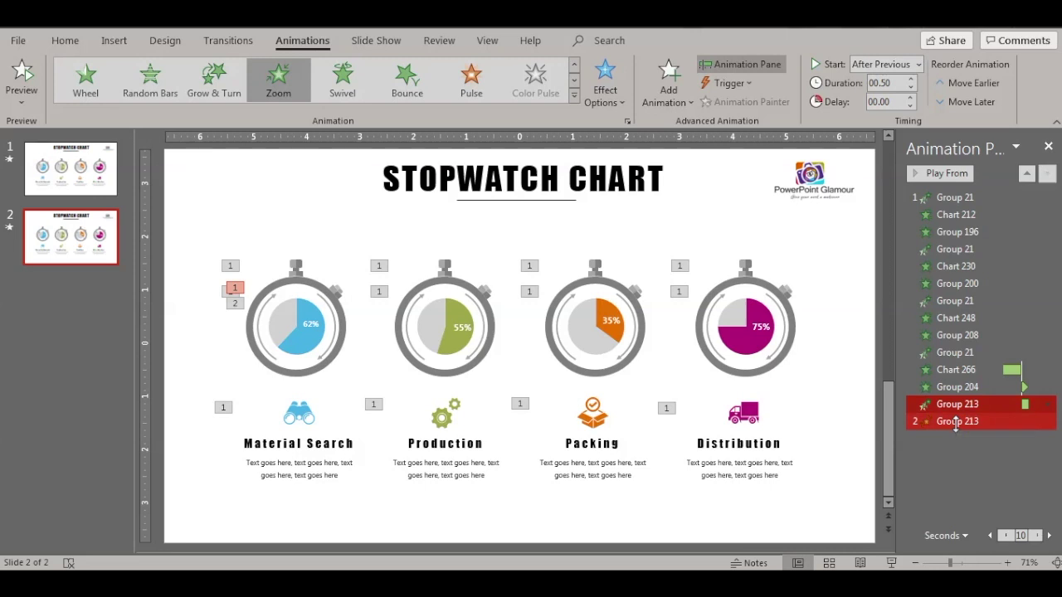
click(918, 66)
click(887, 101)
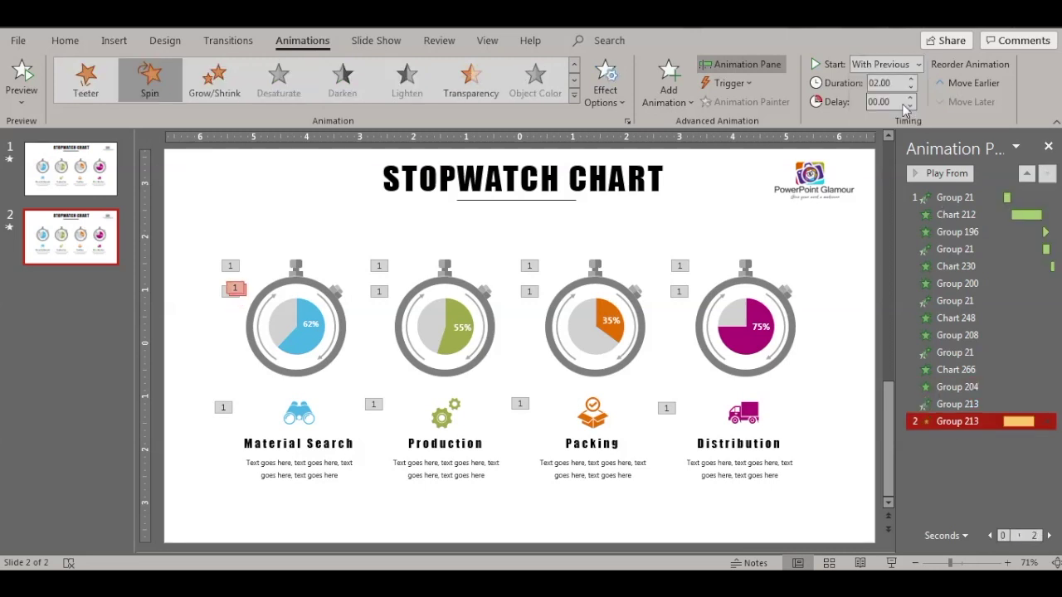
mouse_move(979, 421)
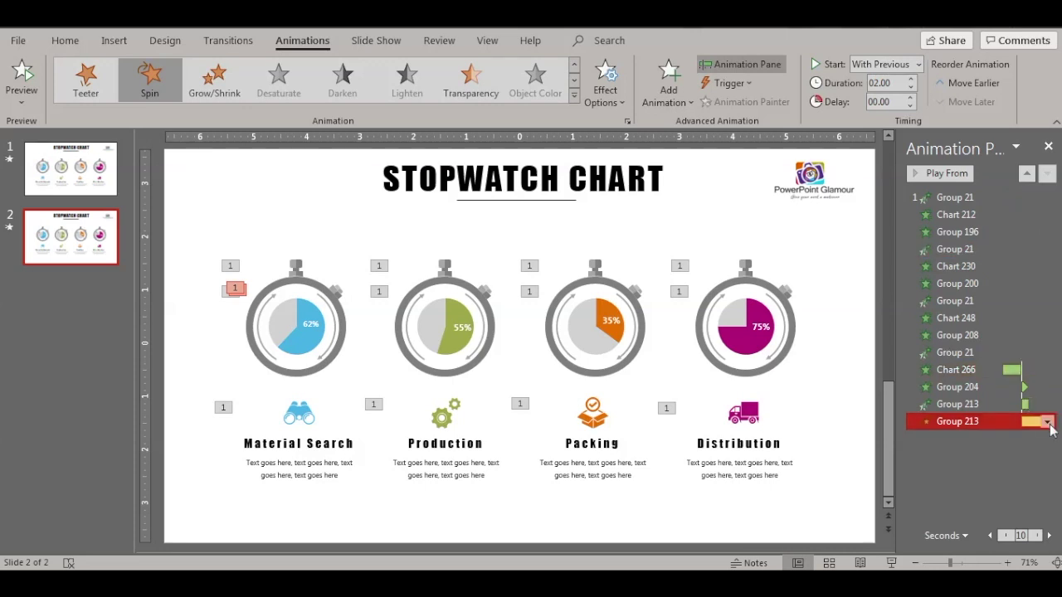
click(1048, 423)
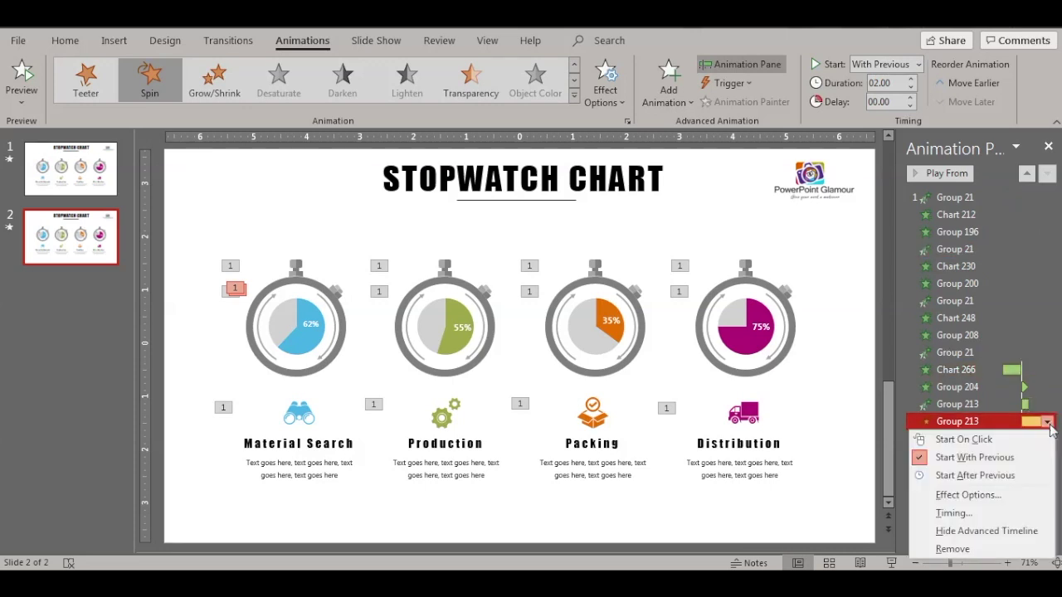
click(951, 513)
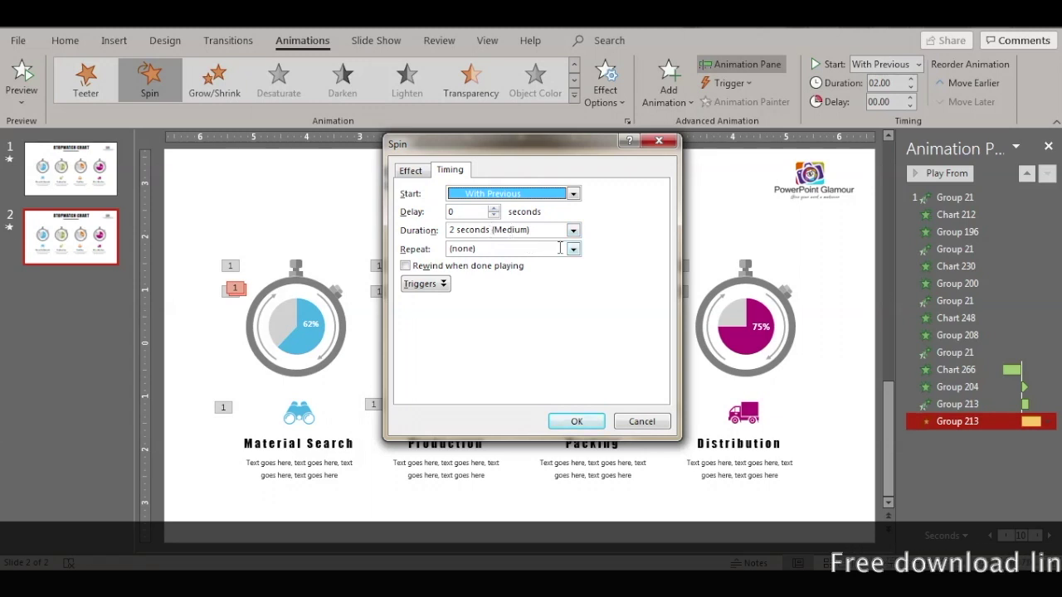
- Set the Spin timing's Repeat to Until End of Slide and confirm
click(572, 250)
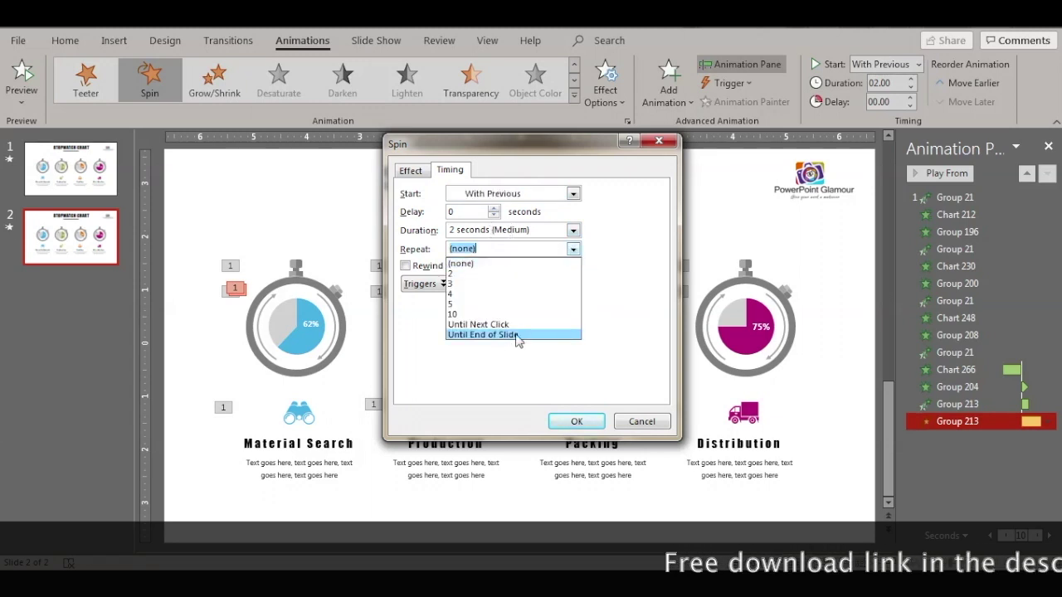
click(517, 335)
click(573, 248)
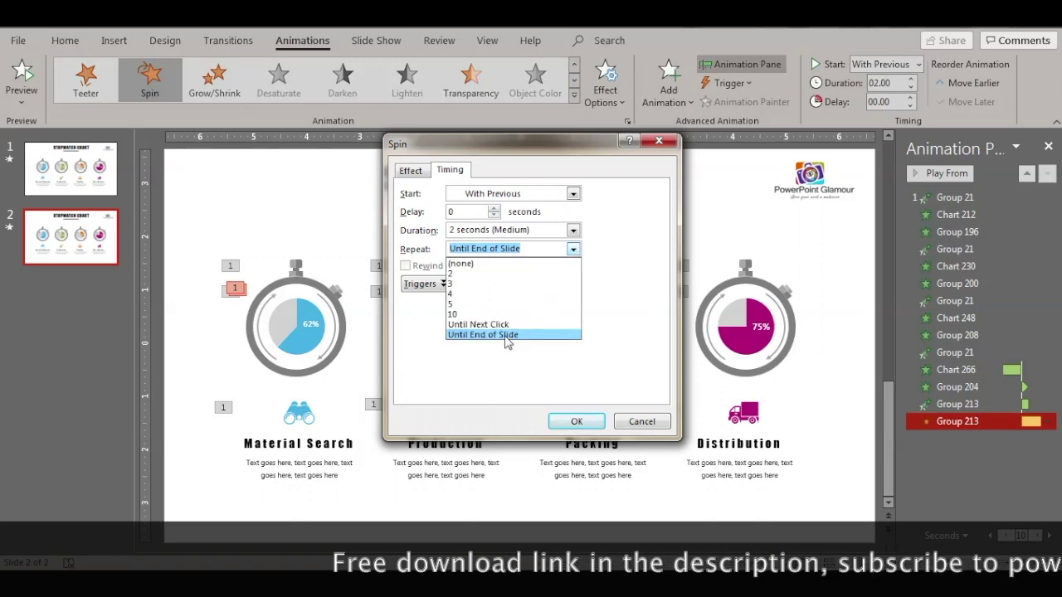
click(508, 339)
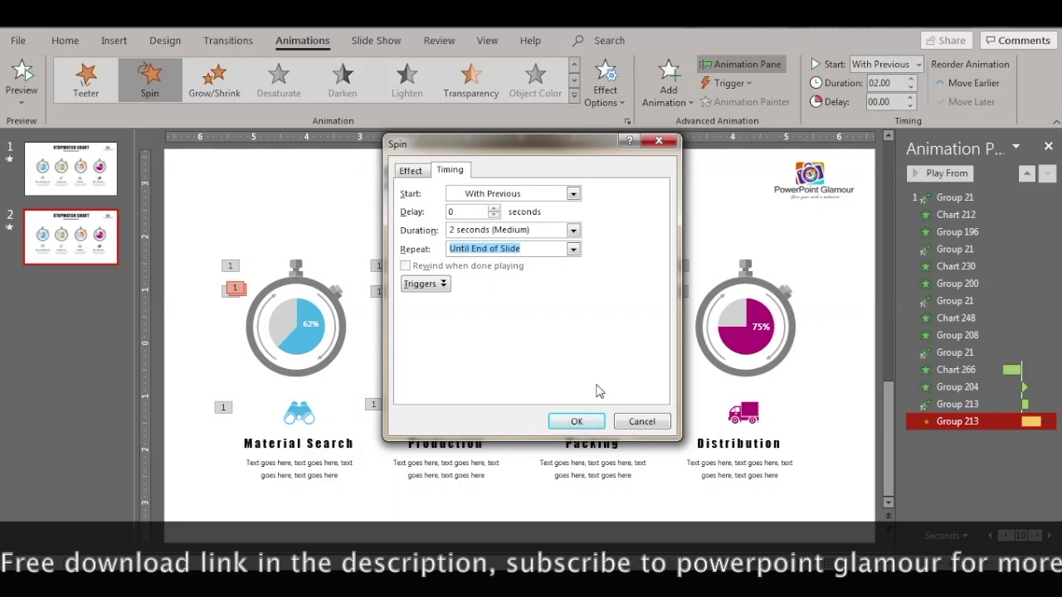
click(591, 424)
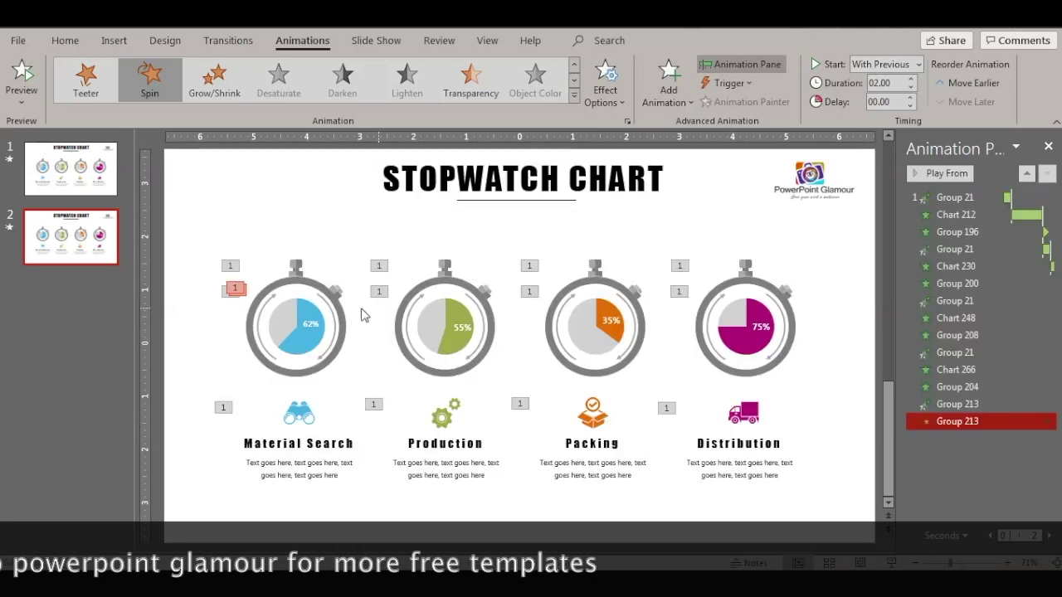
- Give the 55% pie's ring a Zoom entrance plus an added Spin emphasis
click(406, 315)
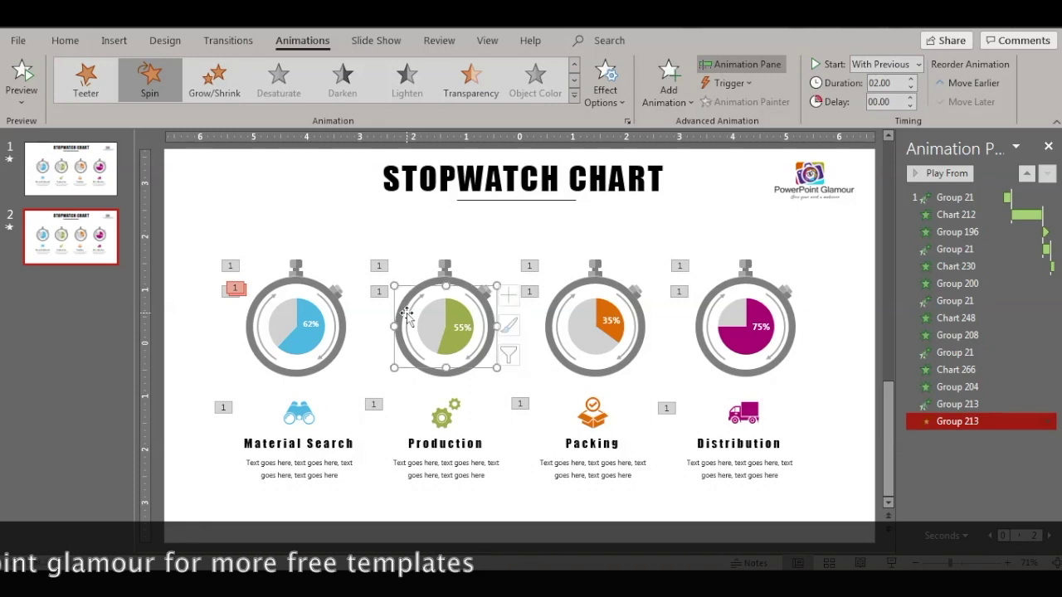
click(573, 93)
click(213, 217)
click(414, 301)
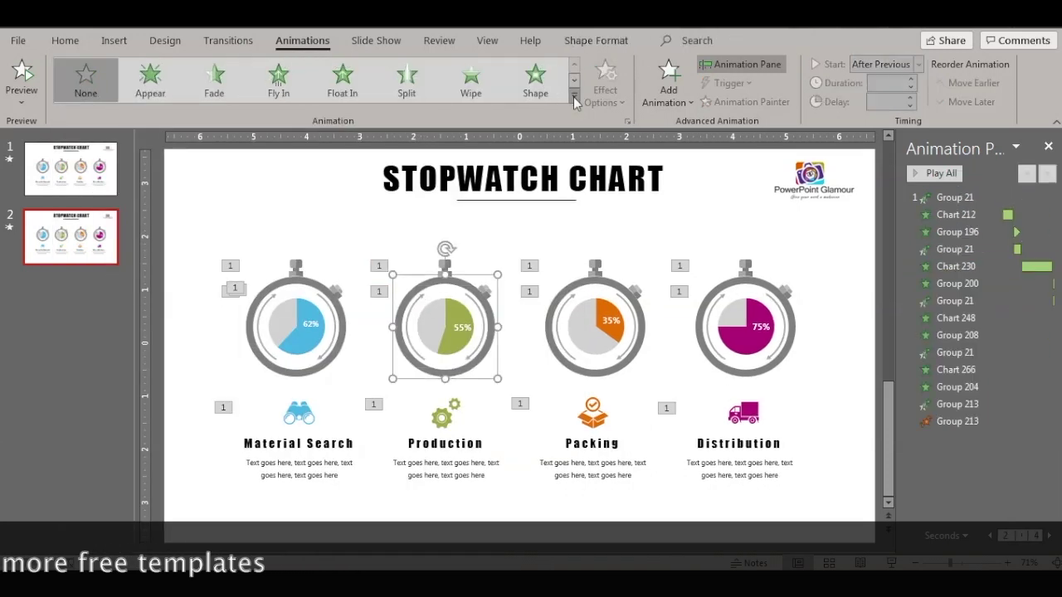
click(572, 98)
click(219, 222)
click(668, 83)
click(866, 315)
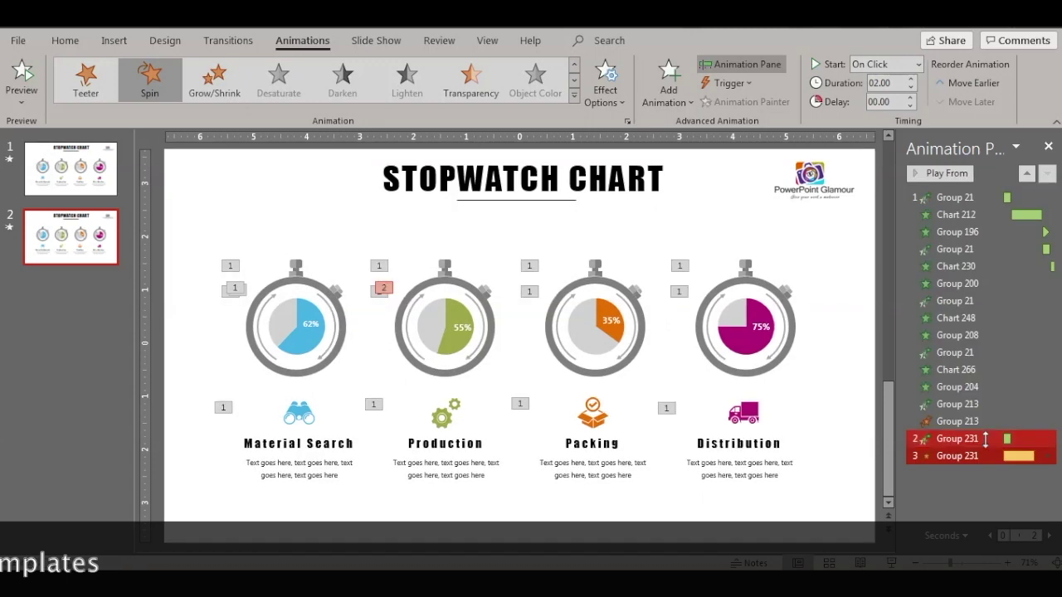
- Start the 55% ring's Spin With Previous, repeating until end of slide
click(917, 64)
click(879, 76)
click(918, 64)
click(879, 93)
click(1050, 455)
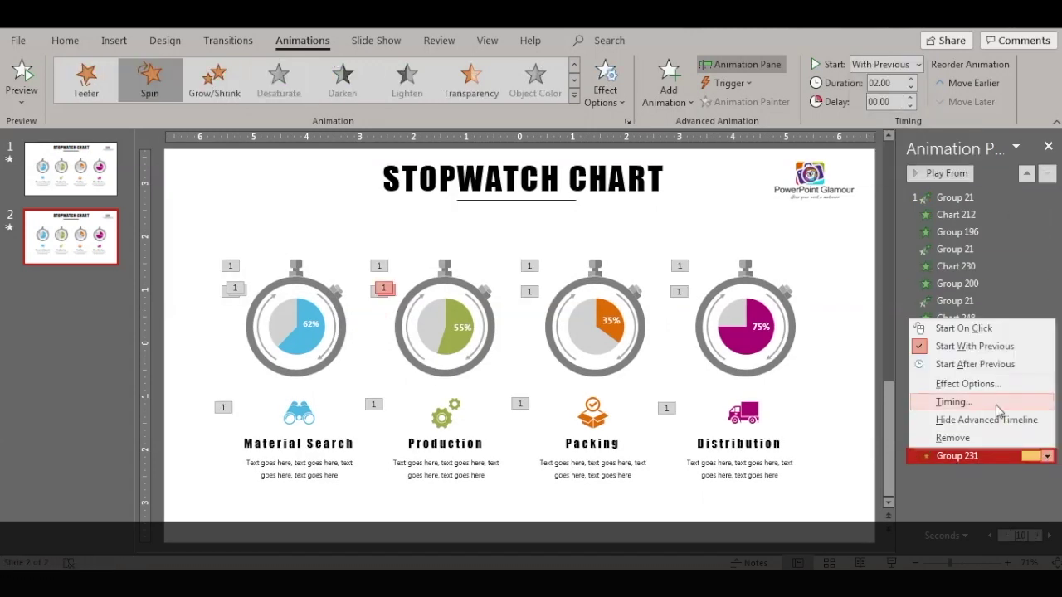
click(959, 403)
click(474, 334)
click(572, 423)
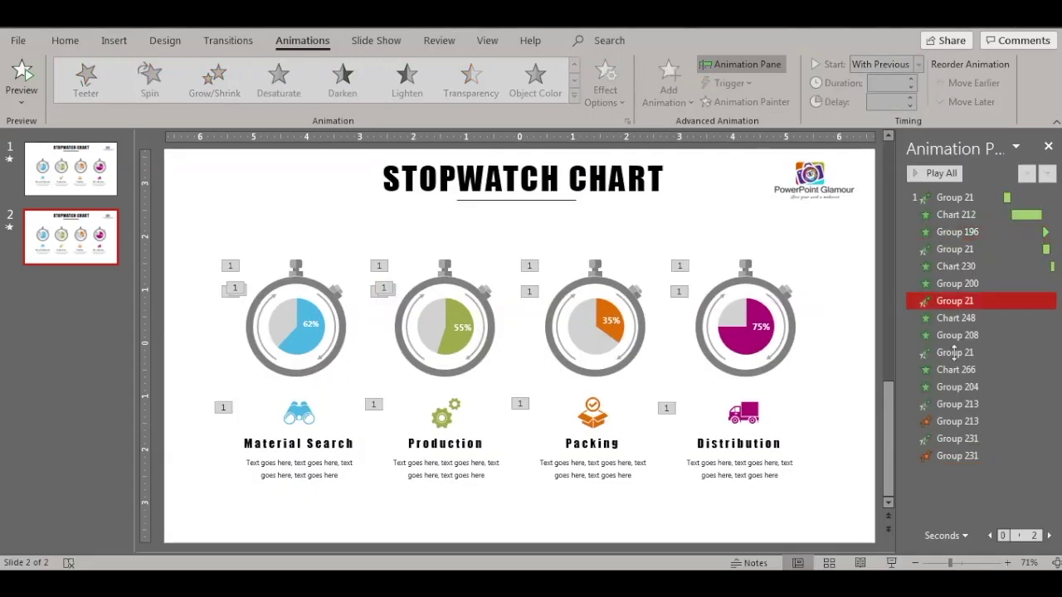